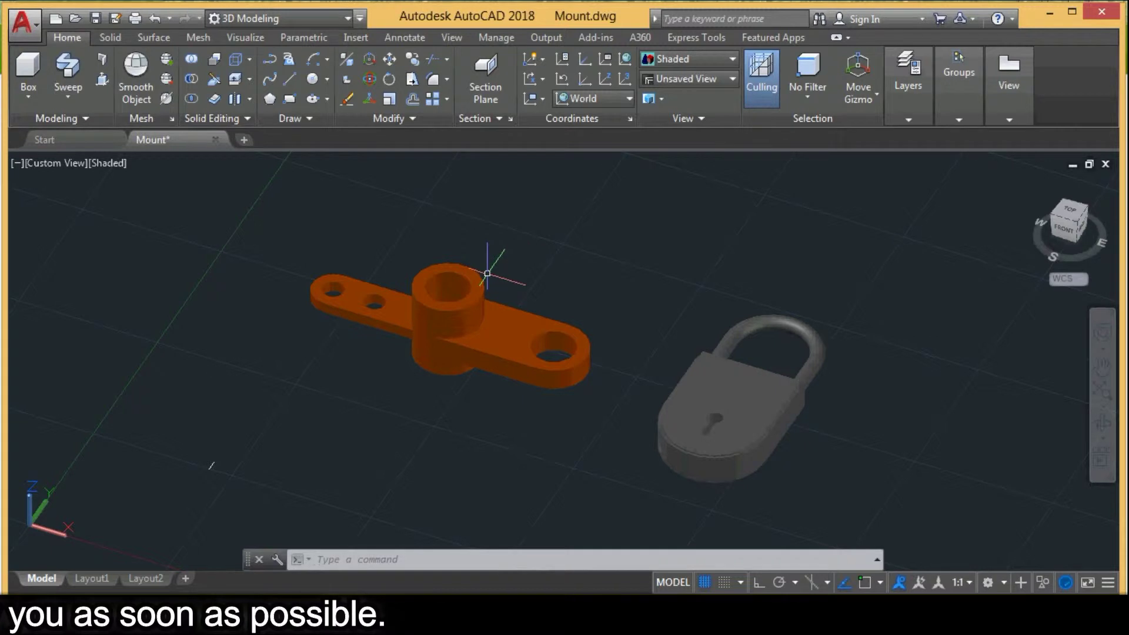
Orbit to a lower, near-front view of the mount and padlock, zoom in, and check the mount.
{"action": "left_click", "coordinate": [1102, 422]}
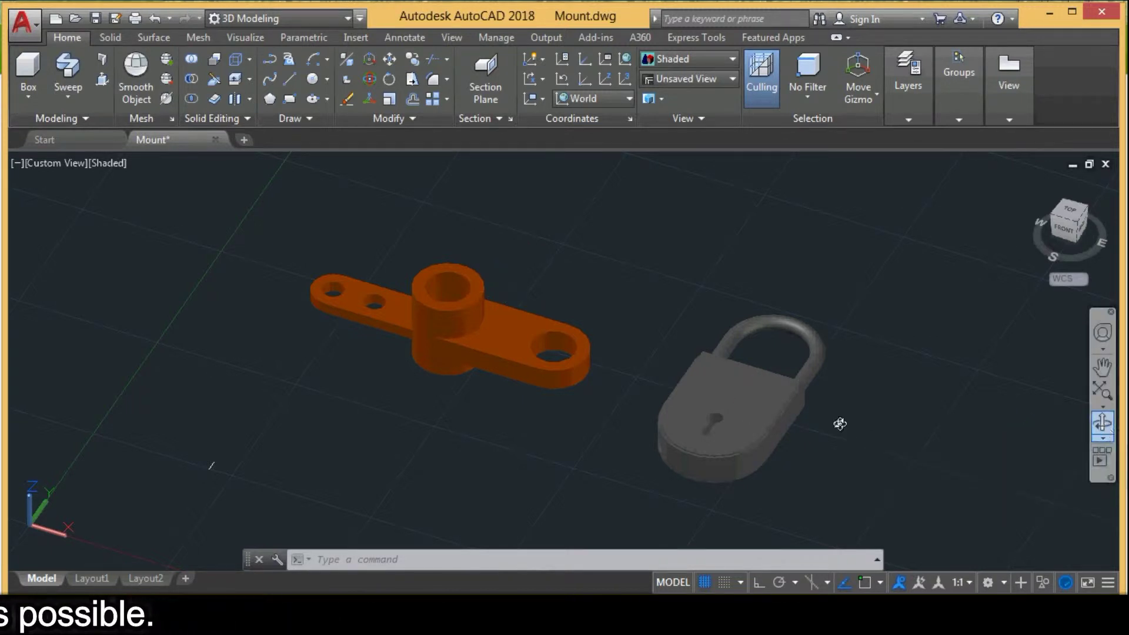
{"action": "mouse_move", "coordinate": [764, 447]}
{"action": "left_mouse_down"}
{"action": "mouse_move", "coordinate": [766, 375]}
{"action": "mouse_move", "coordinate": [804, 456]}
{"action": "mouse_move", "coordinate": [779, 468]}
{"action": "mouse_move", "coordinate": [389, 348]}
{"action": "left_mouse_up"}
{"action": "left_click_drag", "start_coordinate": [473, 362], "coordinate": [518, 362]}
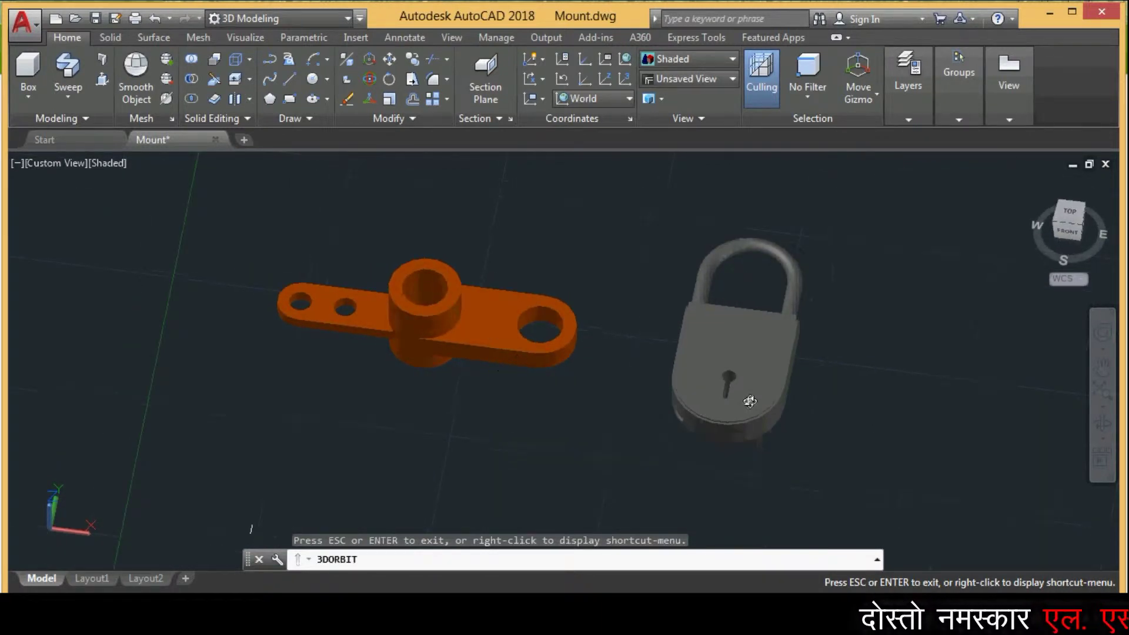
{"action": "key", "text": "Escape"}
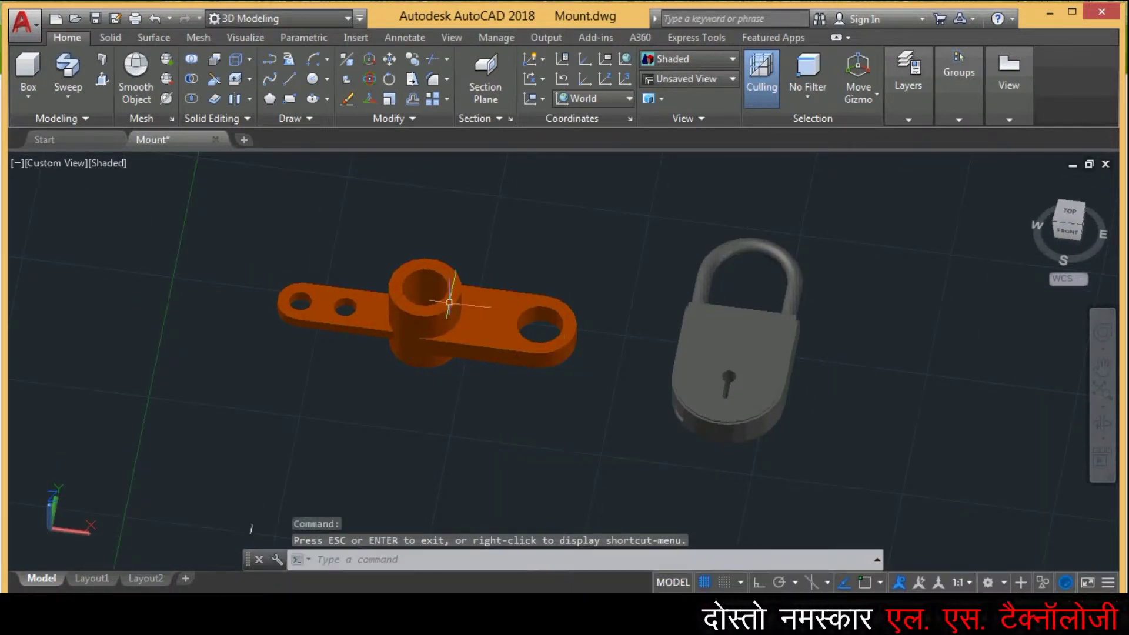
{"action": "scroll", "coordinate": [424, 287], "scroll_direction": "up", "scroll_amount": 2}
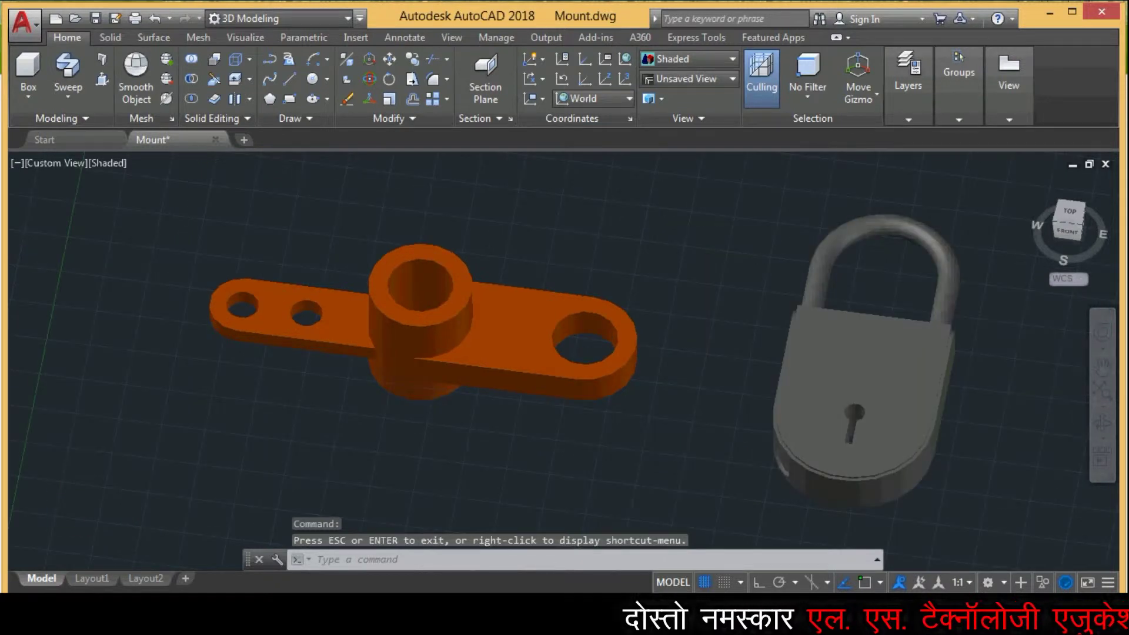
{"action": "left_click", "coordinate": [365, 307]}
{"action": "key", "text": "Escape"}
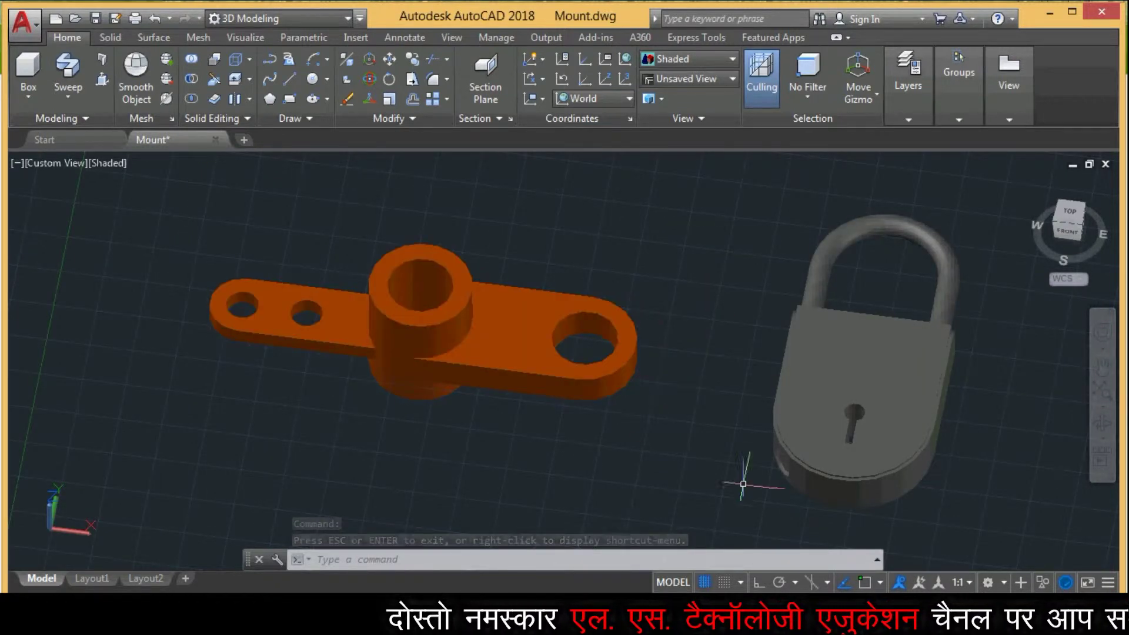
Create an Orthographic section plane aligned to Front through the mount and padlock.
{"action": "left_click", "coordinate": [487, 75]}
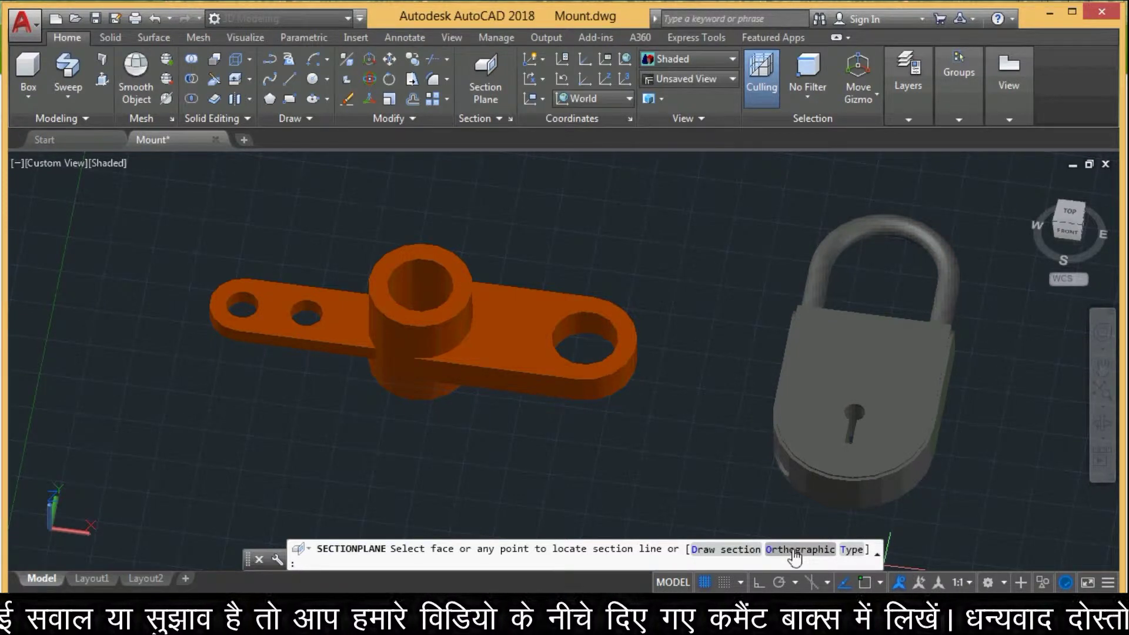
{"action": "type", "text": "o"}
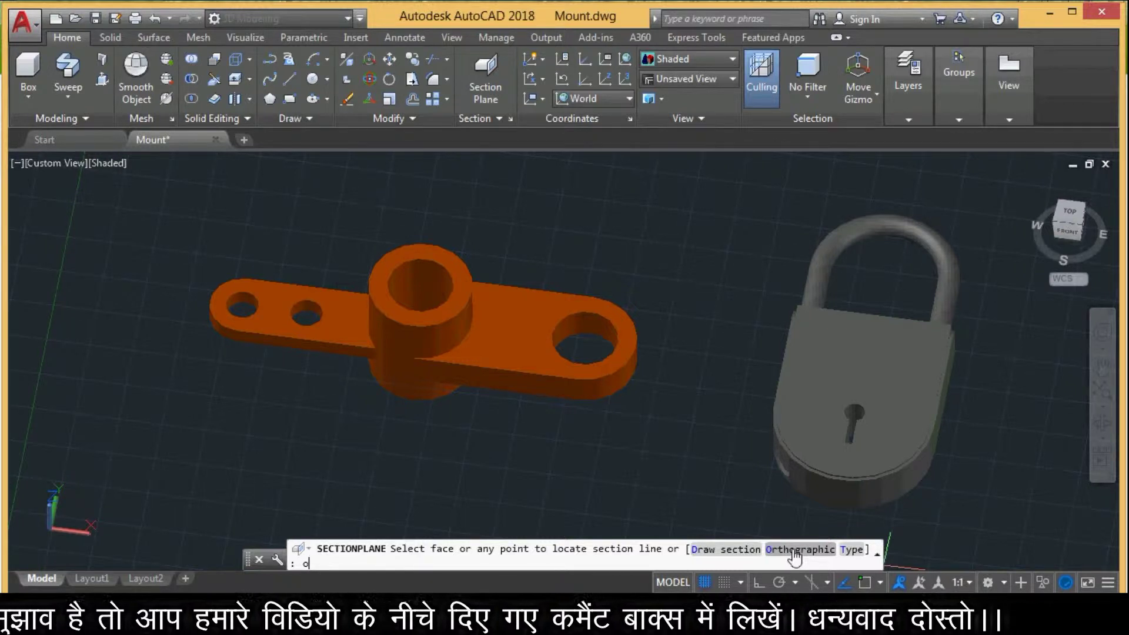
{"action": "key", "text": "Return"}
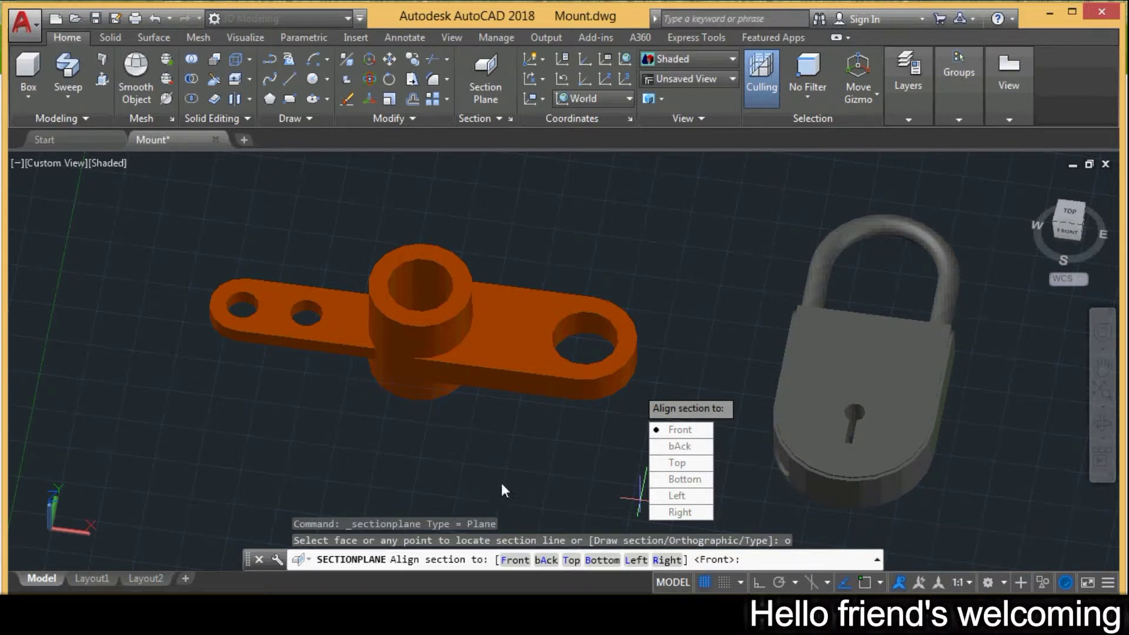
{"action": "left_click", "coordinate": [515, 560]}
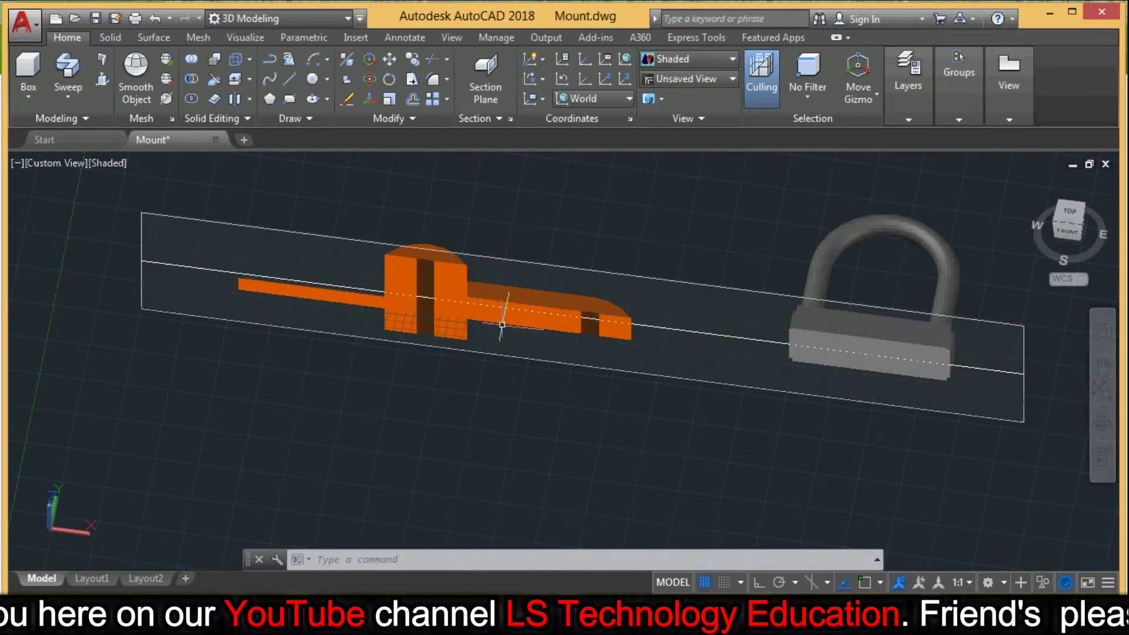
{"action": "scroll", "coordinate": [813, 347], "scroll_direction": "down", "scroll_amount": 2}
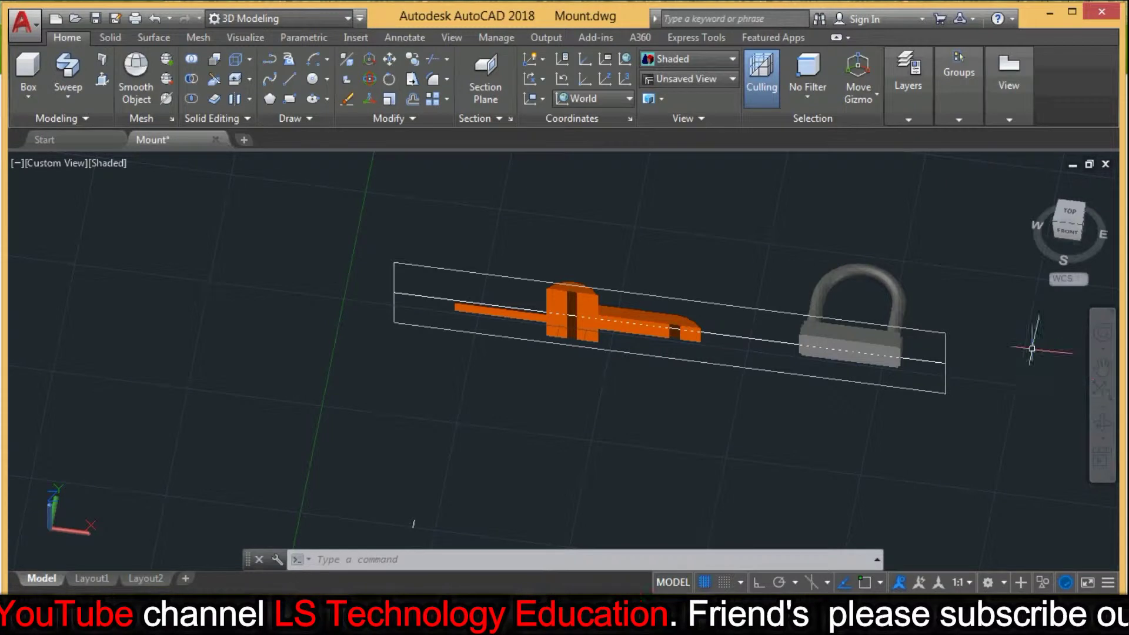
{"action": "scroll", "coordinate": [953, 361], "scroll_direction": "up", "scroll_amount": 2}
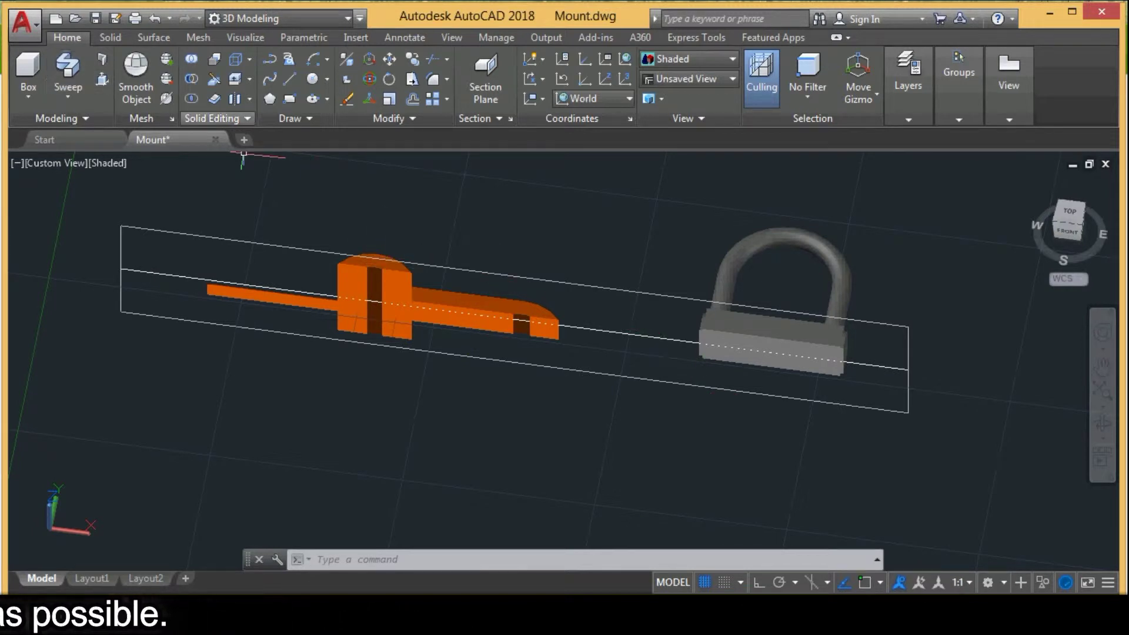
Select the section plane and show the full section block settings with 2D Section/Elevation.
{"action": "left_click", "coordinate": [547, 277]}
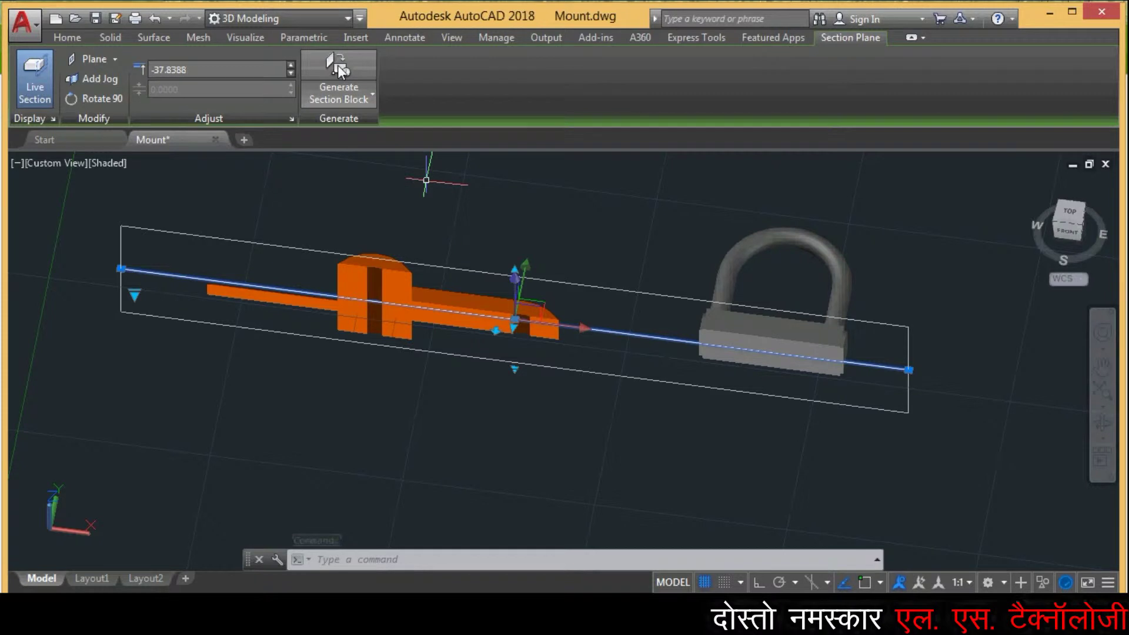
{"action": "scroll", "coordinate": [559, 276], "scroll_direction": "down", "scroll_amount": 2}
{"action": "scroll", "coordinate": [558, 276], "scroll_direction": "down", "scroll_amount": 3}
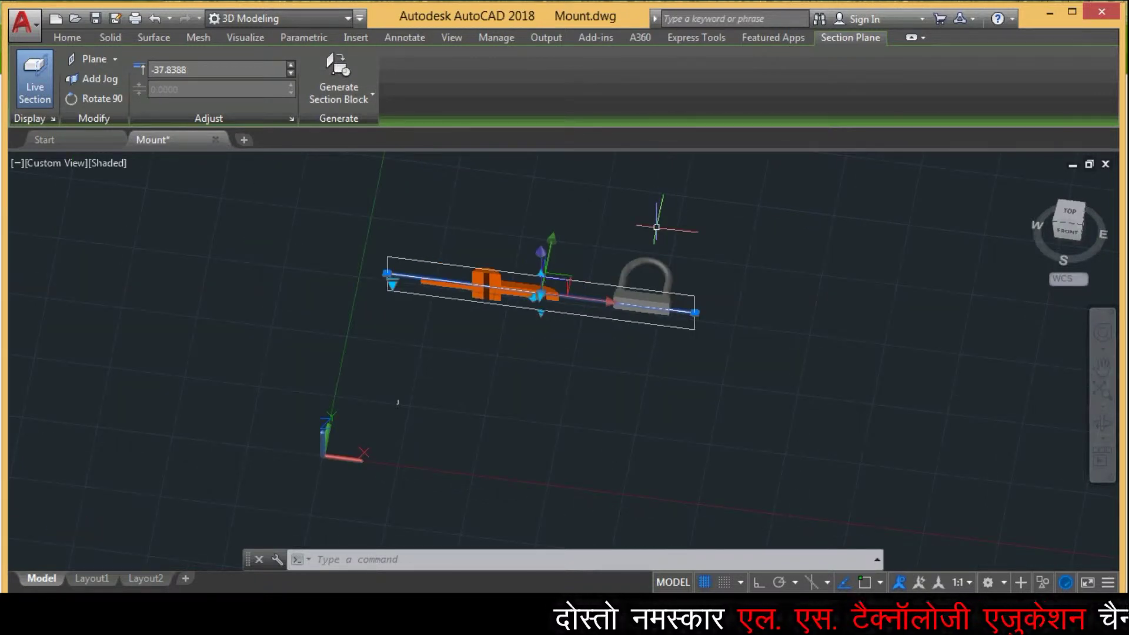
{"action": "scroll", "coordinate": [657, 227], "scroll_direction": "up", "scroll_amount": 2}
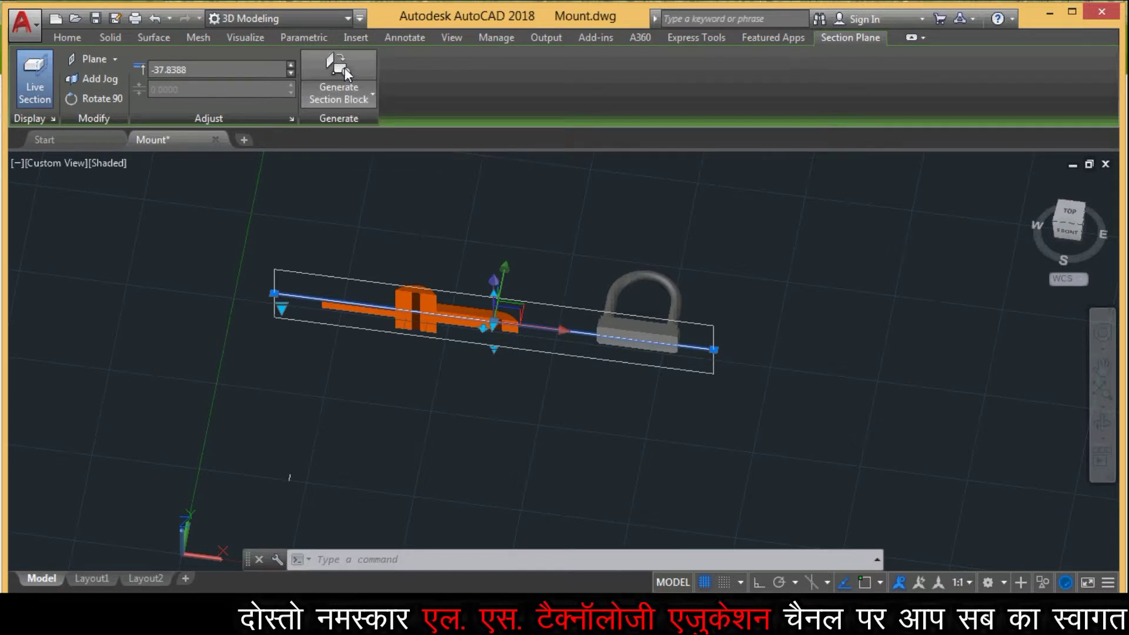
{"action": "left_click", "coordinate": [344, 68]}
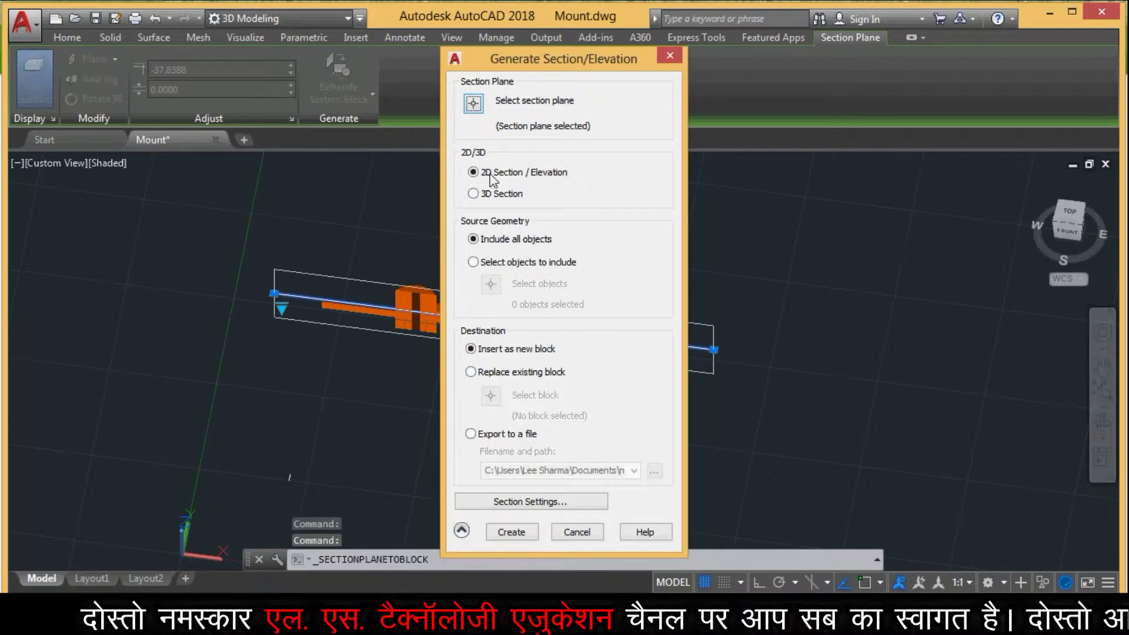
{"action": "left_click", "coordinate": [461, 531]}
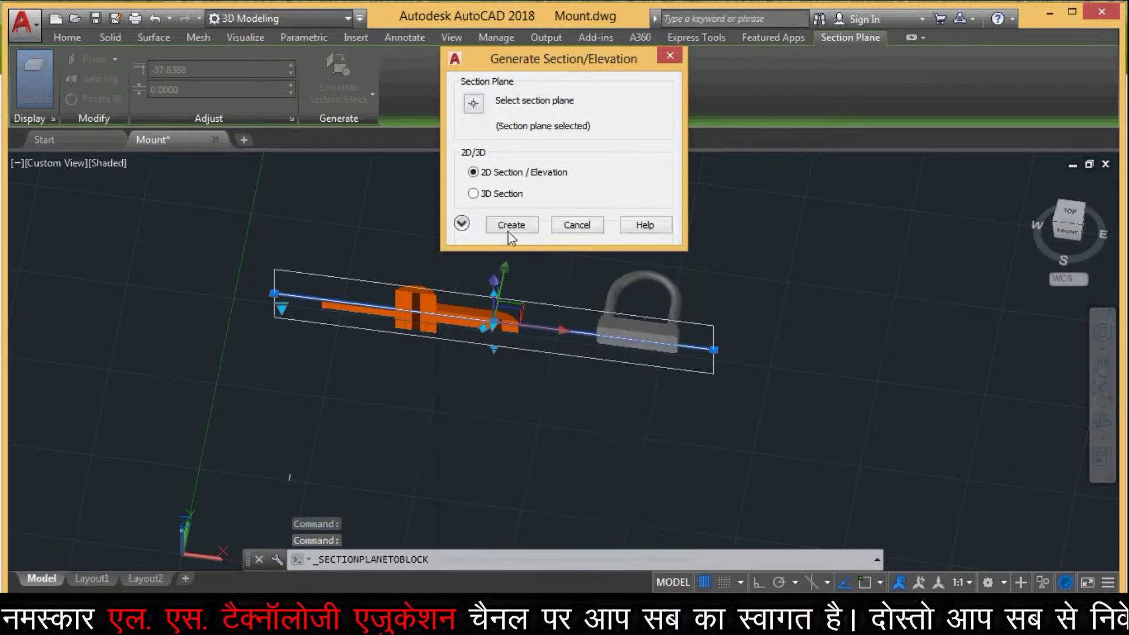
{"action": "left_click", "coordinate": [461, 223]}
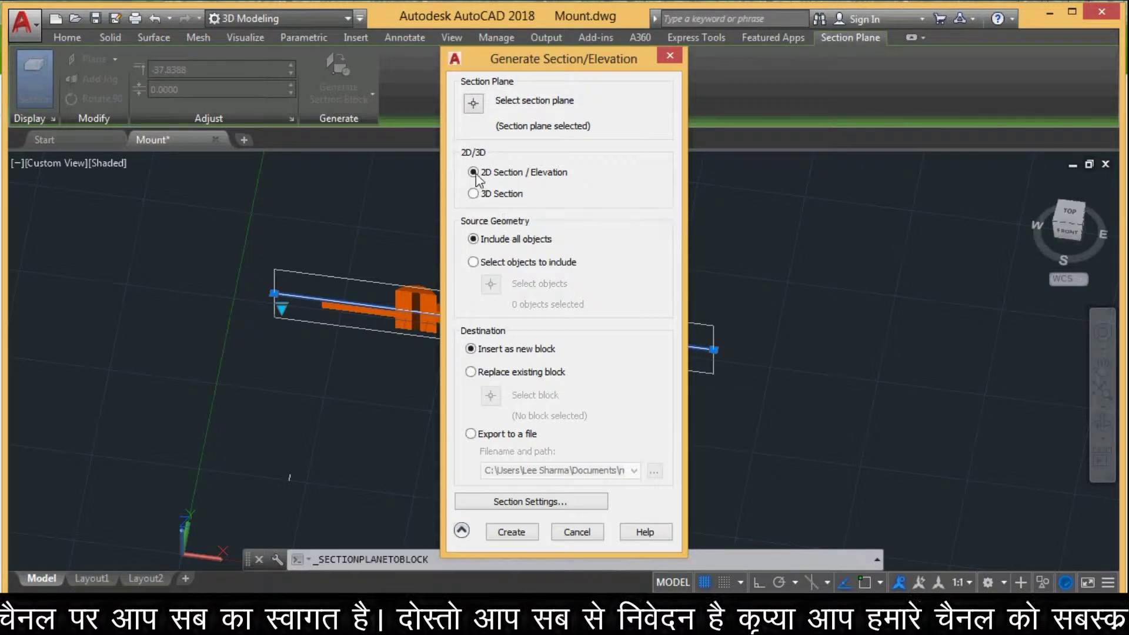
Create the 2D section block below the model at the default scale of 1.
{"action": "left_click", "coordinate": [517, 535]}
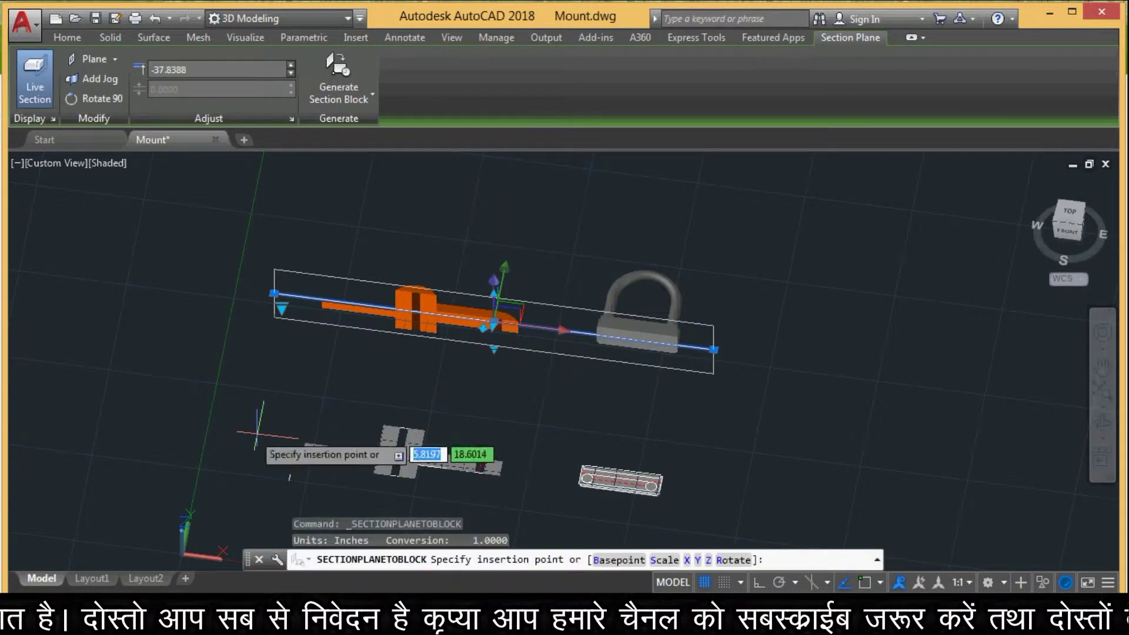
{"action": "left_click", "coordinate": [200, 434]}
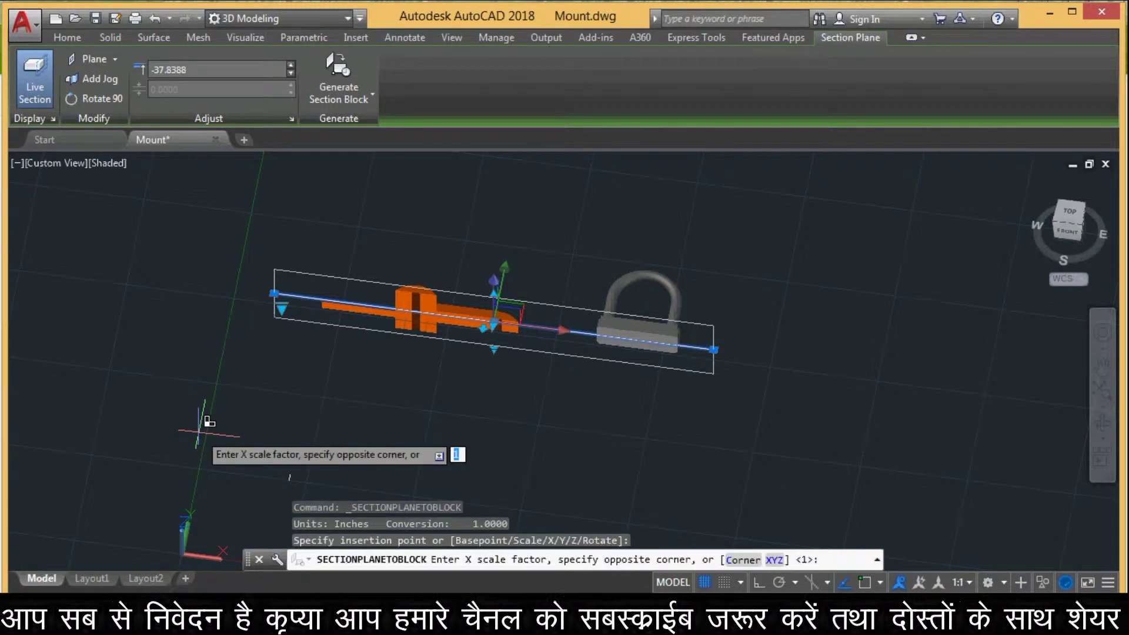
{"action": "key", "text": "Return"}
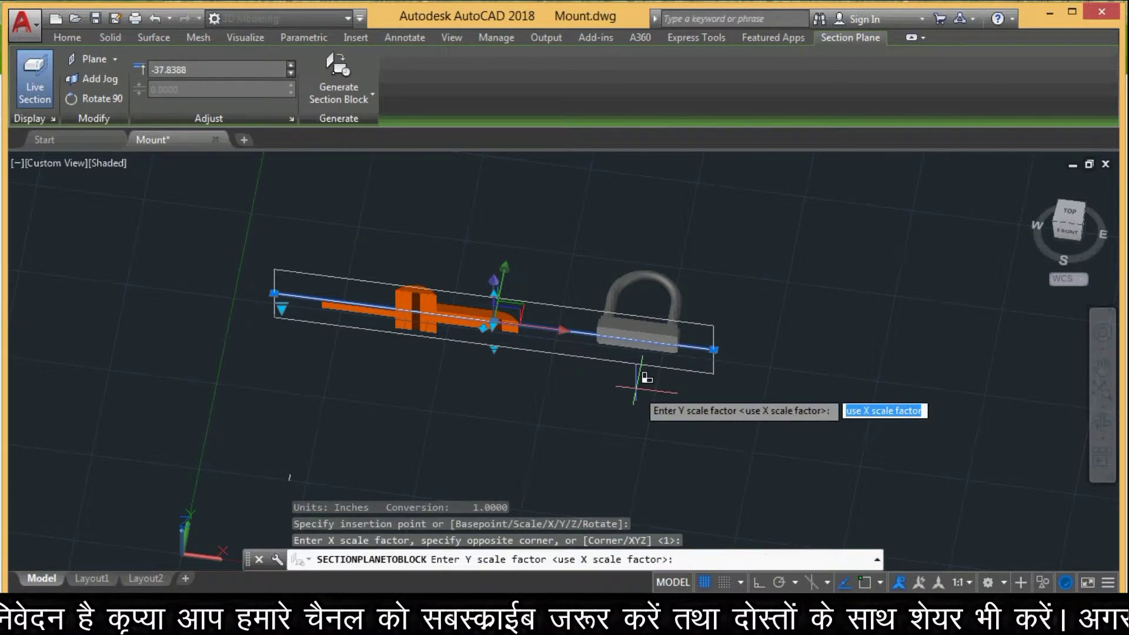
{"action": "key", "text": "Return"}
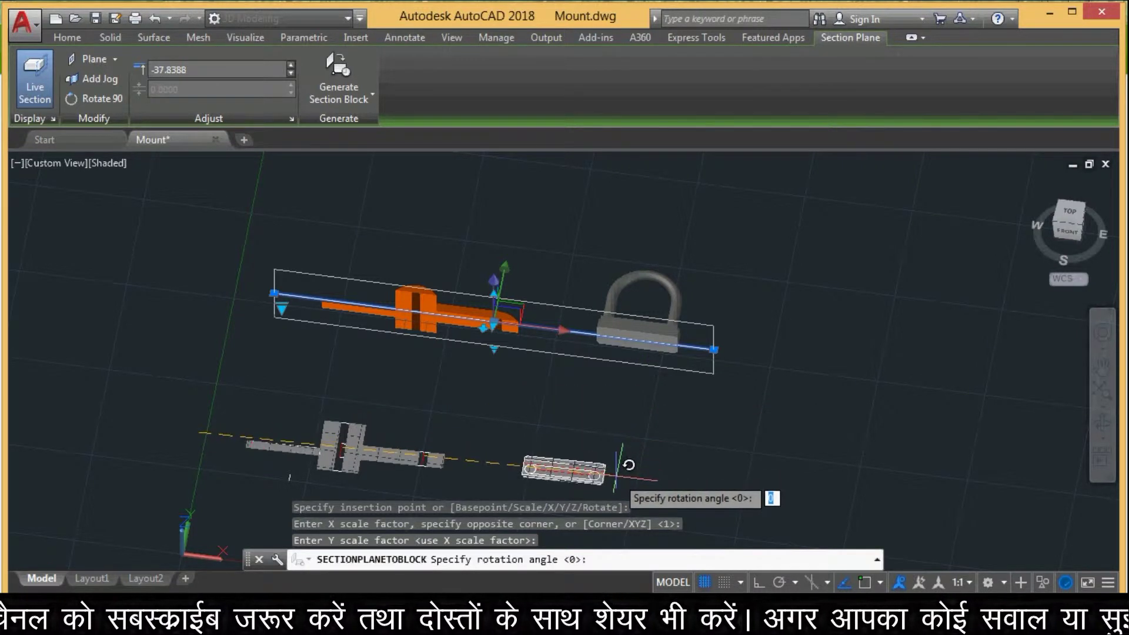
{"action": "key", "text": "Escape"}
{"action": "key", "text": "Escape"}
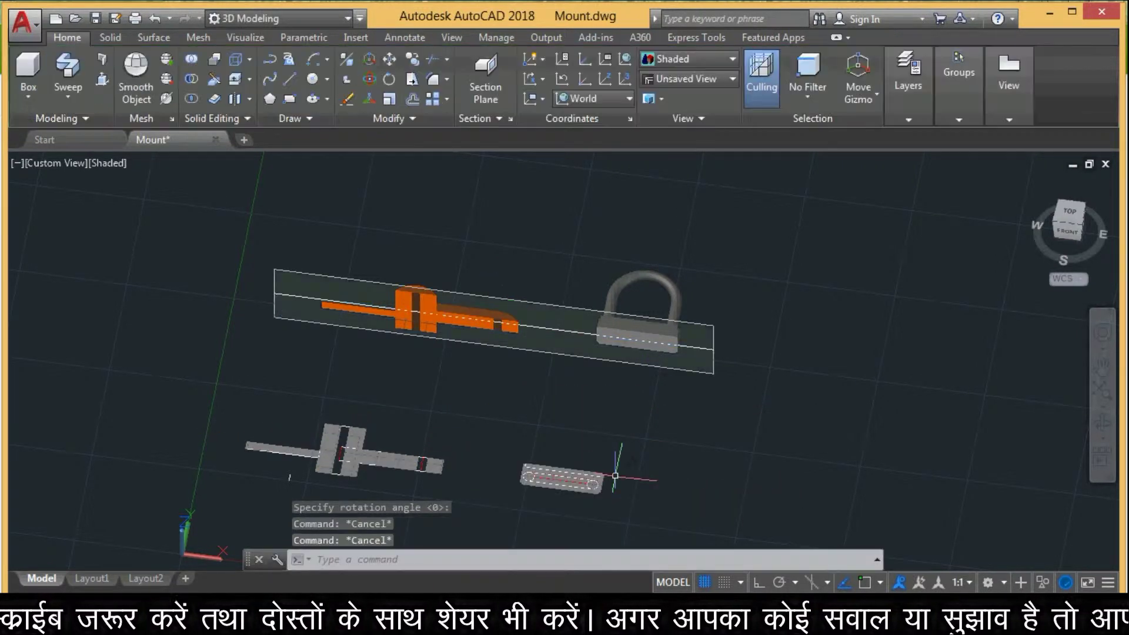
Select the section plane again and open the section generation settings for a 3D Section.
{"action": "scroll", "coordinate": [500, 470], "scroll_direction": "up", "scroll_amount": 3}
{"action": "scroll", "coordinate": [448, 474], "scroll_direction": "down", "scroll_amount": 4}
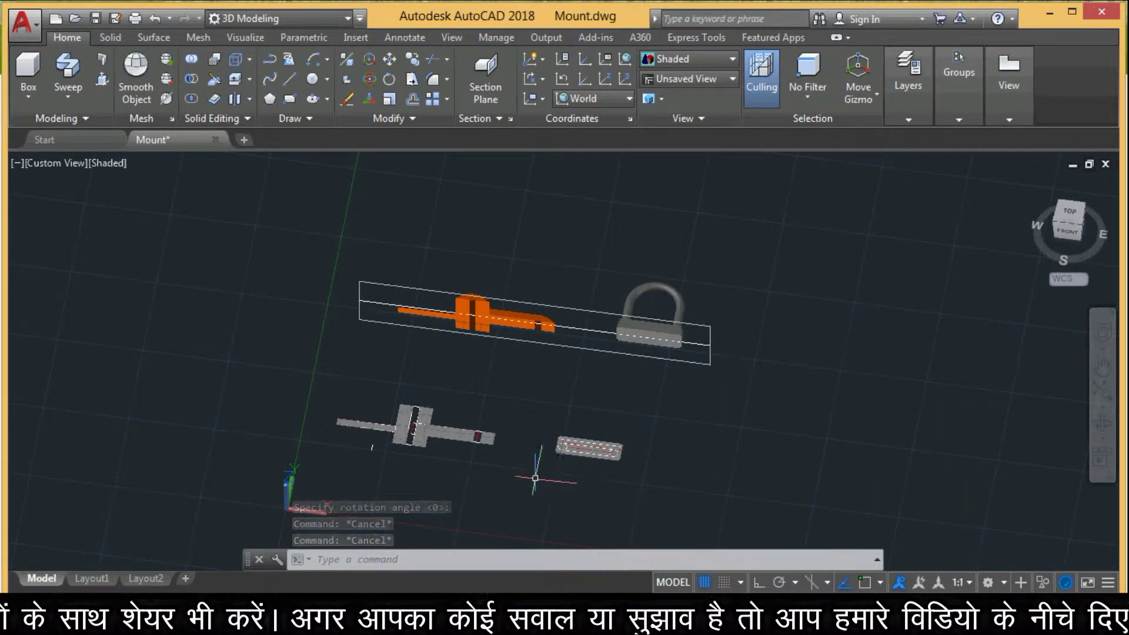
{"action": "scroll", "coordinate": [512, 456], "scroll_direction": "up", "scroll_amount": 2}
{"action": "scroll", "coordinate": [547, 450], "scroll_direction": "down", "scroll_amount": 2}
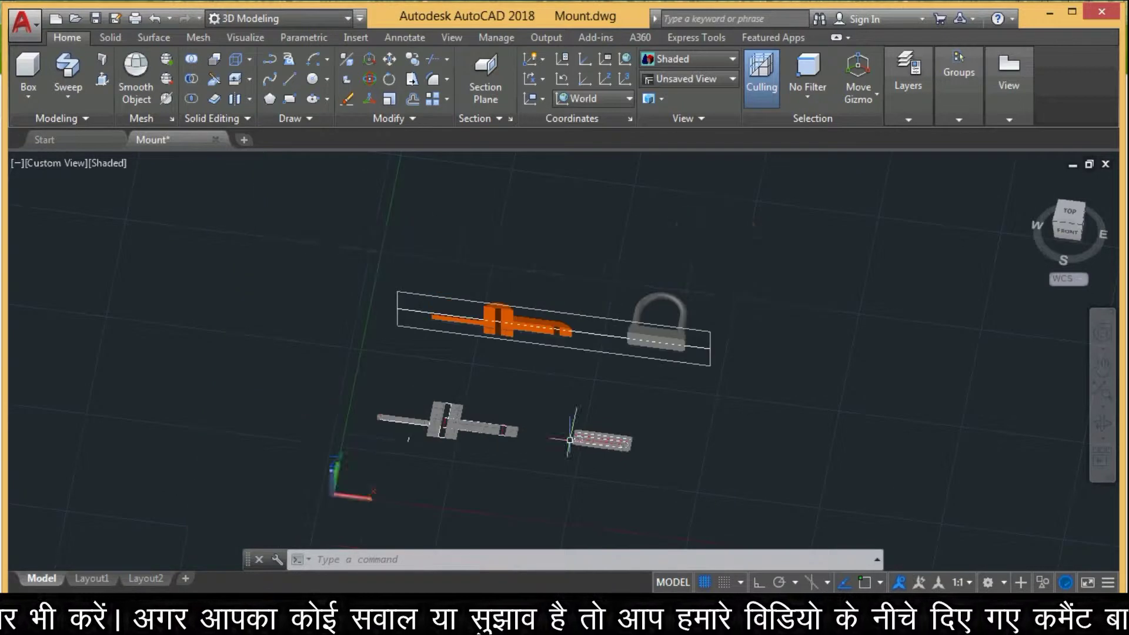
{"action": "scroll", "coordinate": [580, 427], "scroll_direction": "down", "scroll_amount": 2}
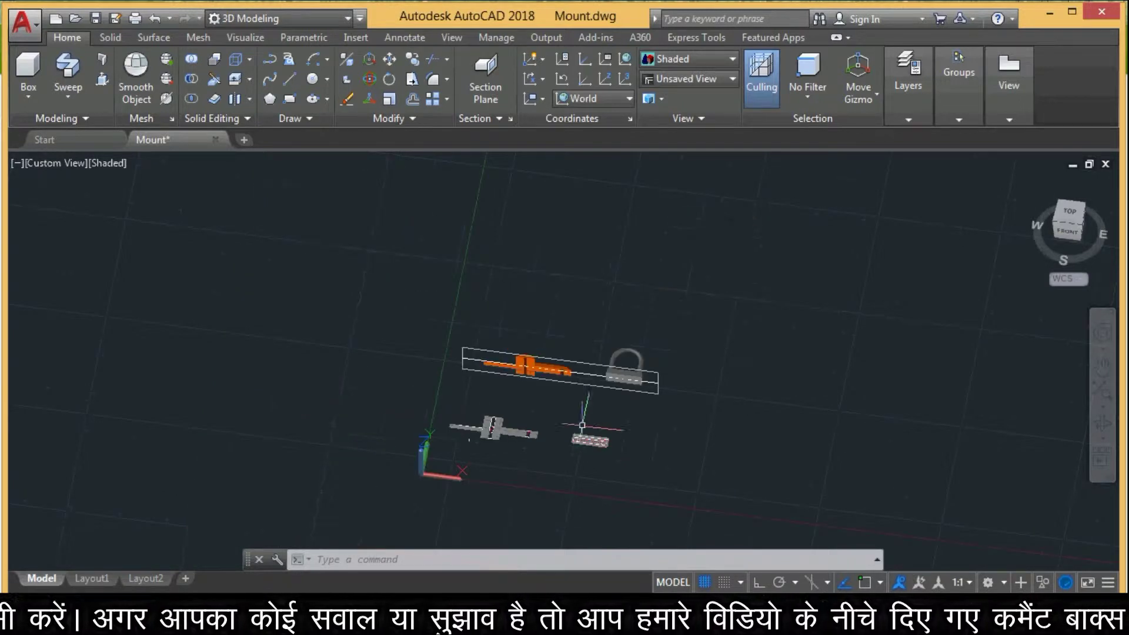
{"action": "left_click", "coordinate": [557, 357]}
{"action": "scroll", "coordinate": [559, 354], "scroll_direction": "up", "scroll_amount": 2}
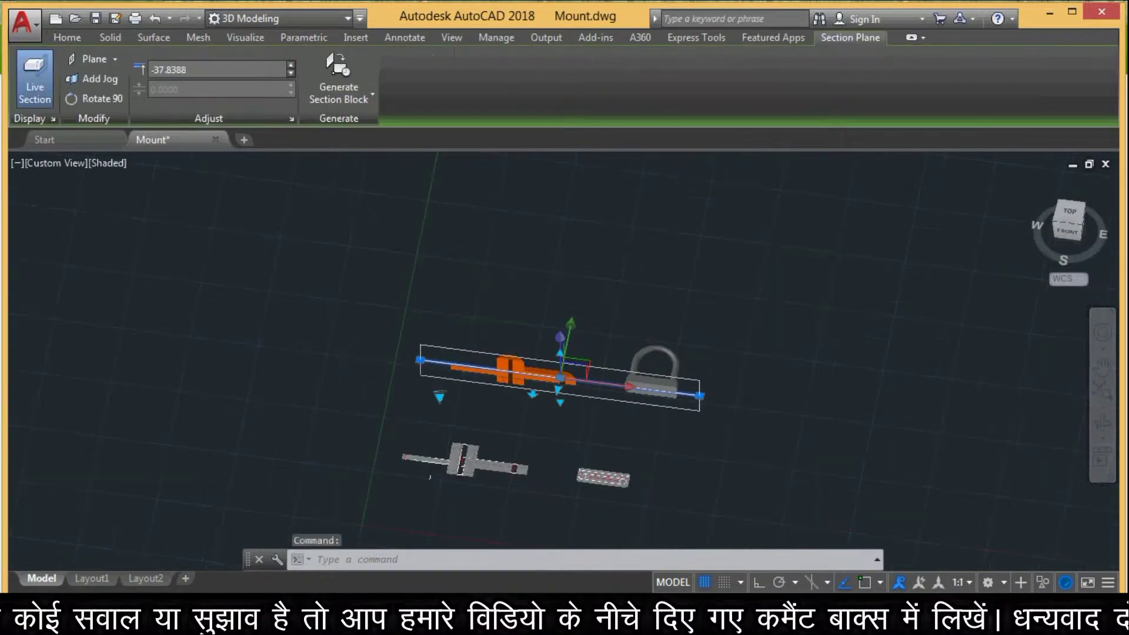
{"action": "left_click", "coordinate": [324, 70]}
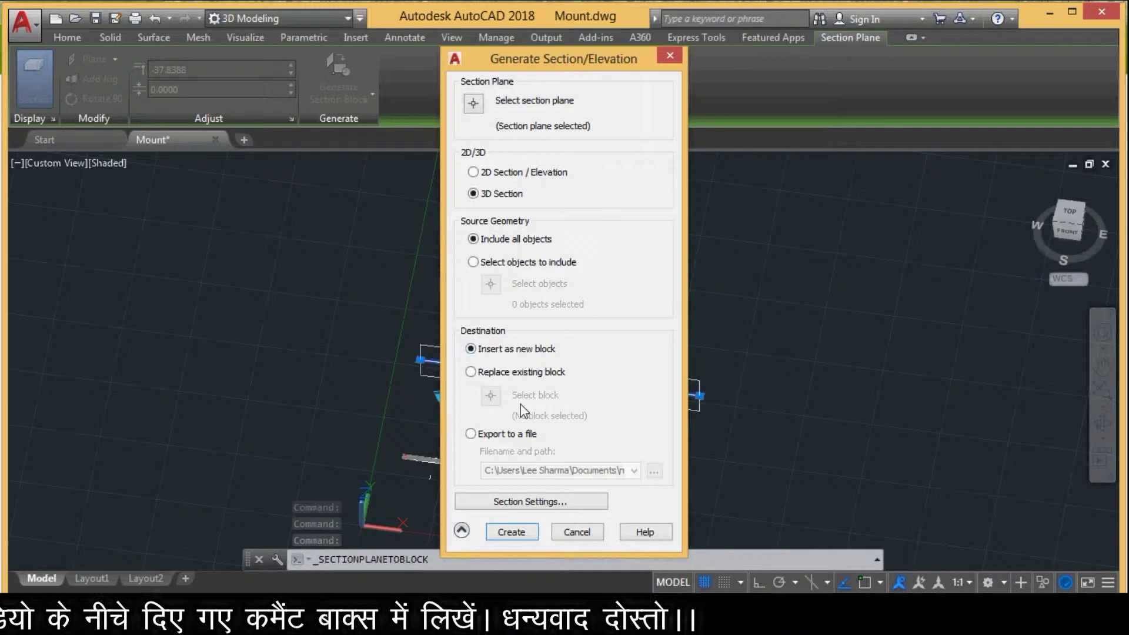
Create the 3D section block above the model at the default scale.
{"action": "left_click", "coordinate": [511, 532]}
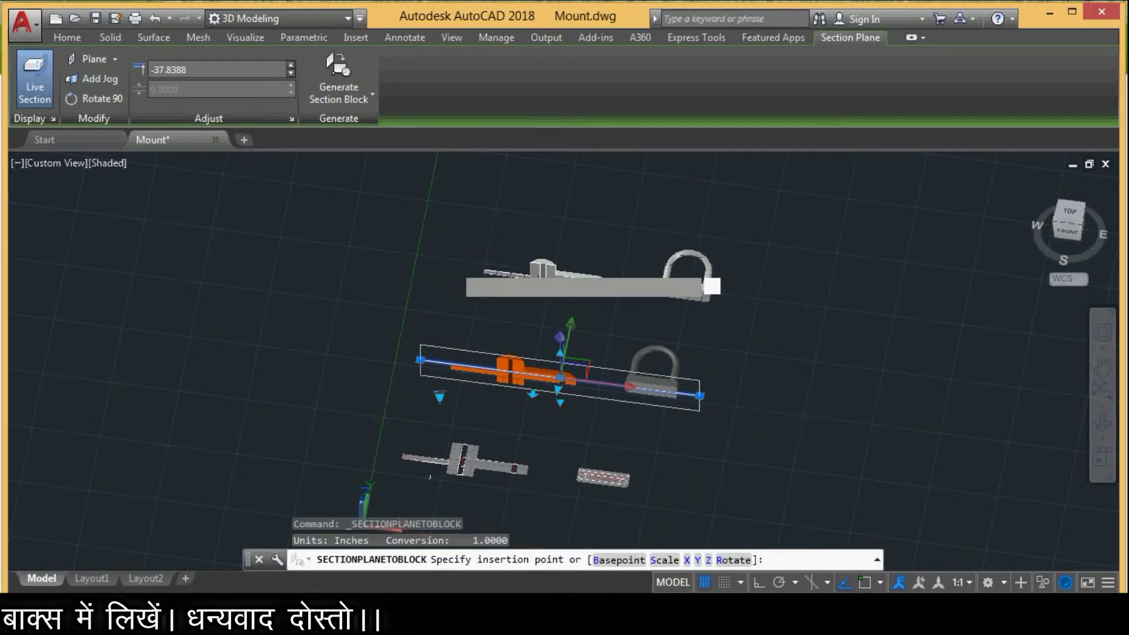
{"action": "left_click", "coordinate": [453, 250]}
{"action": "key", "text": "Return"}
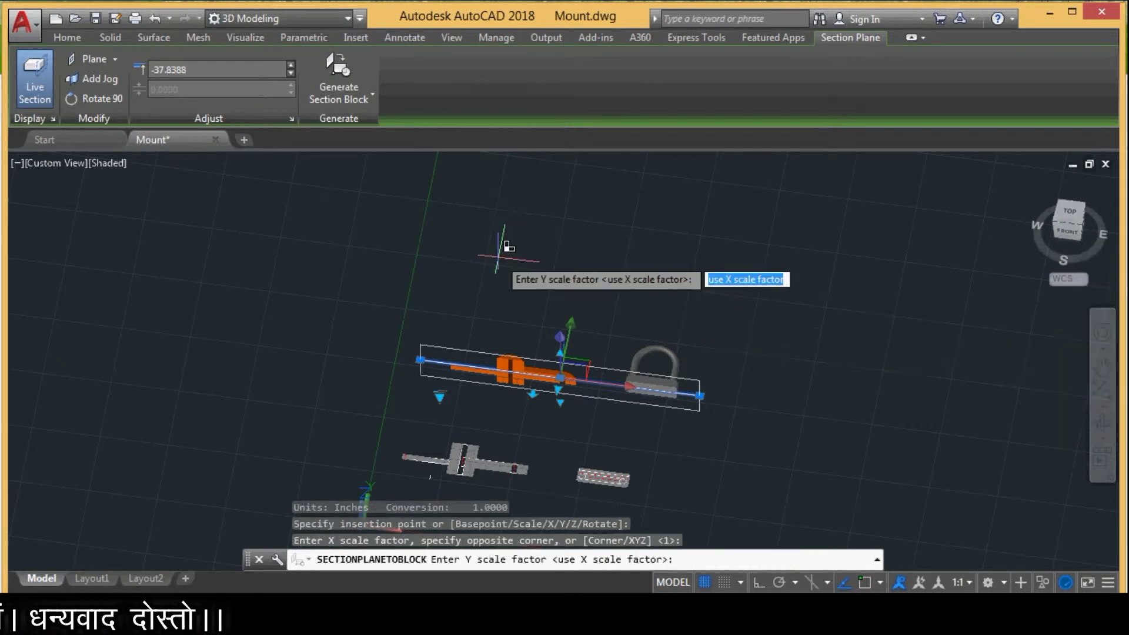
{"action": "key", "text": "Return"}
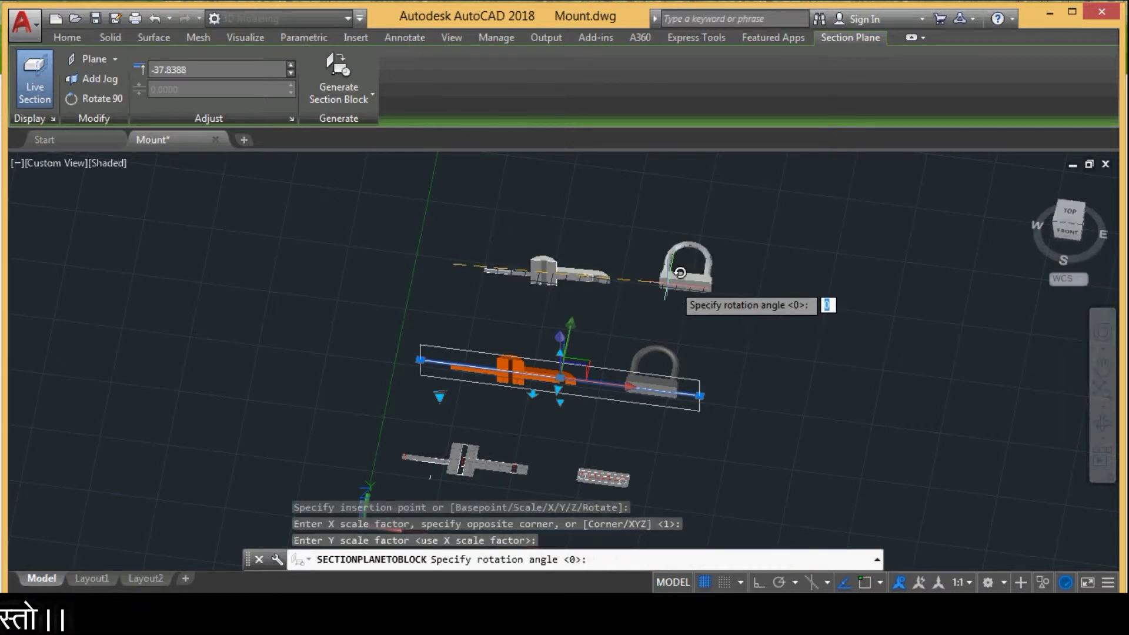
{"action": "key", "text": "Escape"}
{"action": "key", "text": "Escape"}
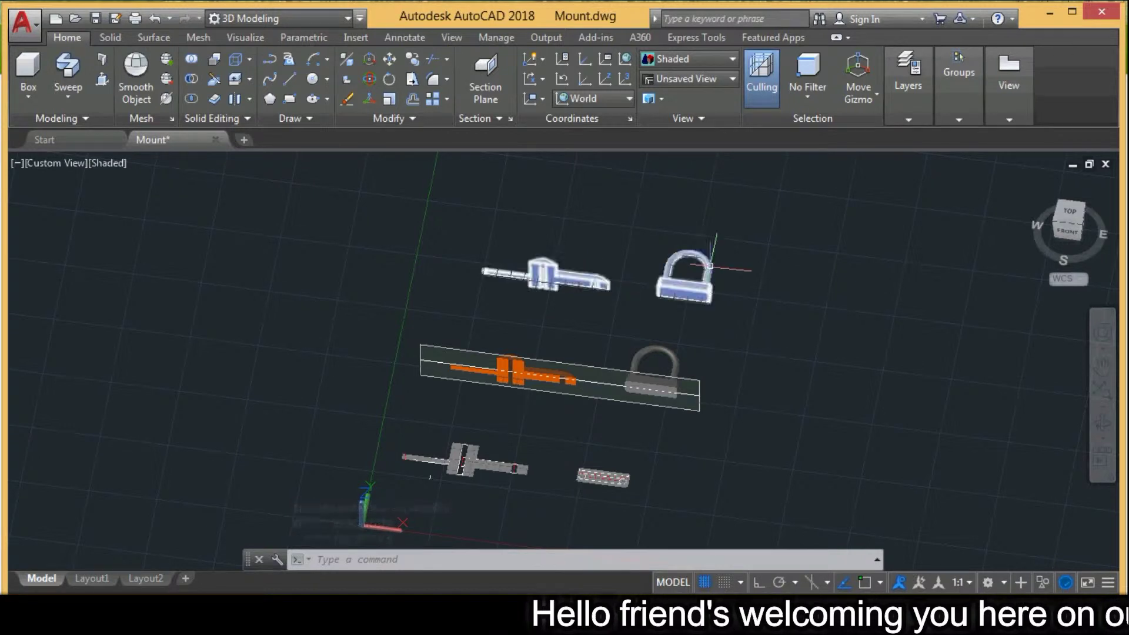
Explode the flattened mount section block with EX and select its hatch for editing.
{"action": "scroll", "coordinate": [609, 284], "scroll_direction": "up", "scroll_amount": 2}
{"action": "scroll", "coordinate": [556, 447], "scroll_direction": "down", "scroll_amount": 2}
{"action": "scroll", "coordinate": [555, 448], "scroll_direction": "down", "scroll_amount": 2}
{"action": "scroll", "coordinate": [481, 515], "scroll_direction": "up", "scroll_amount": 2}
{"action": "scroll", "coordinate": [482, 513], "scroll_direction": "up", "scroll_amount": 3}
{"action": "scroll", "coordinate": [493, 507], "scroll_direction": "up", "scroll_amount": 2}
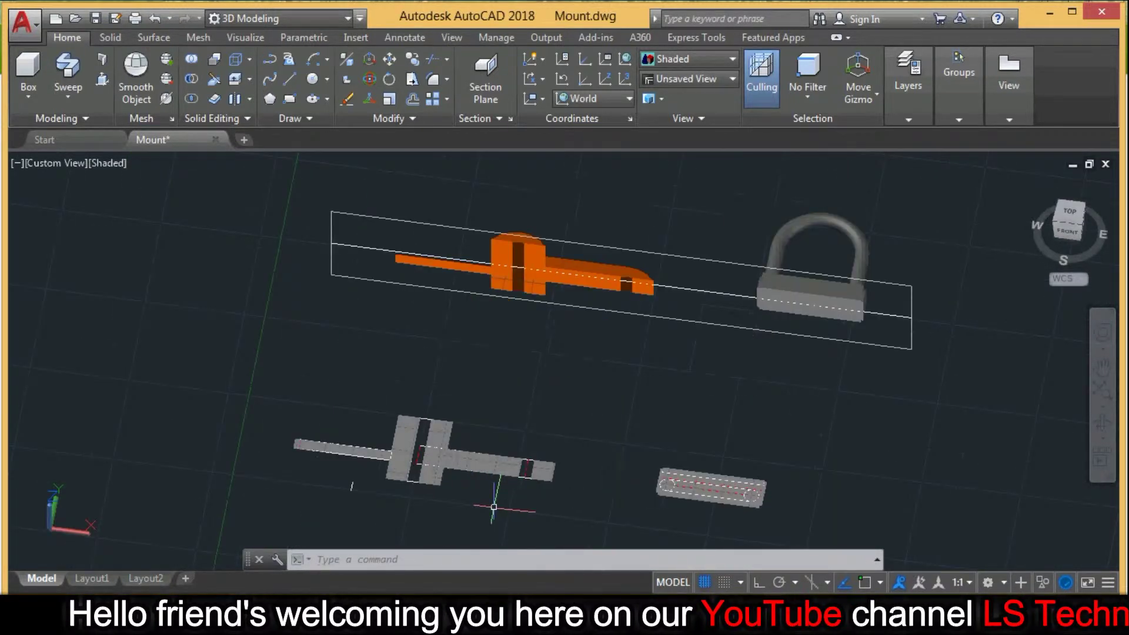
{"action": "scroll", "coordinate": [480, 490], "scroll_direction": "up", "scroll_amount": 2}
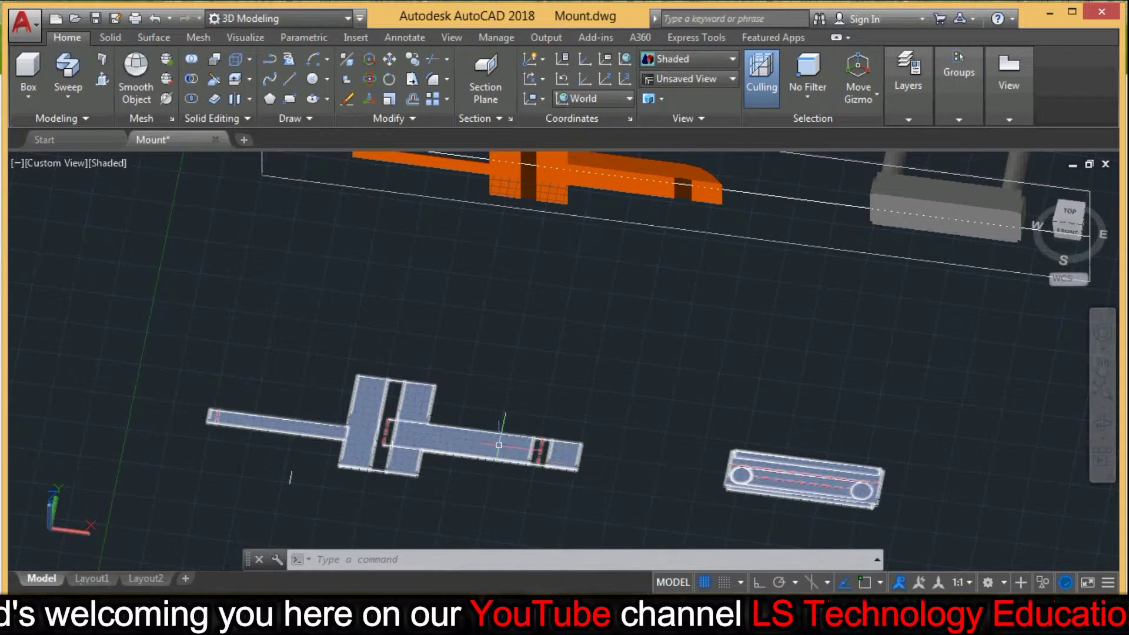
{"action": "type", "text": "ex"}
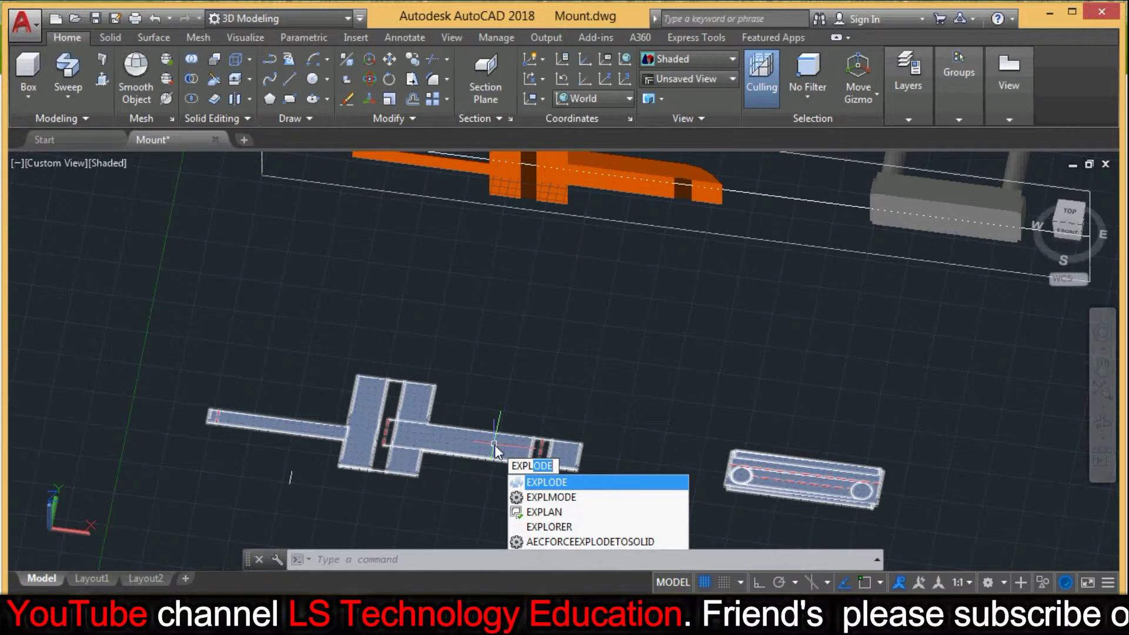
{"action": "key", "text": "Return"}
{"action": "left_click", "coordinate": [494, 444]}
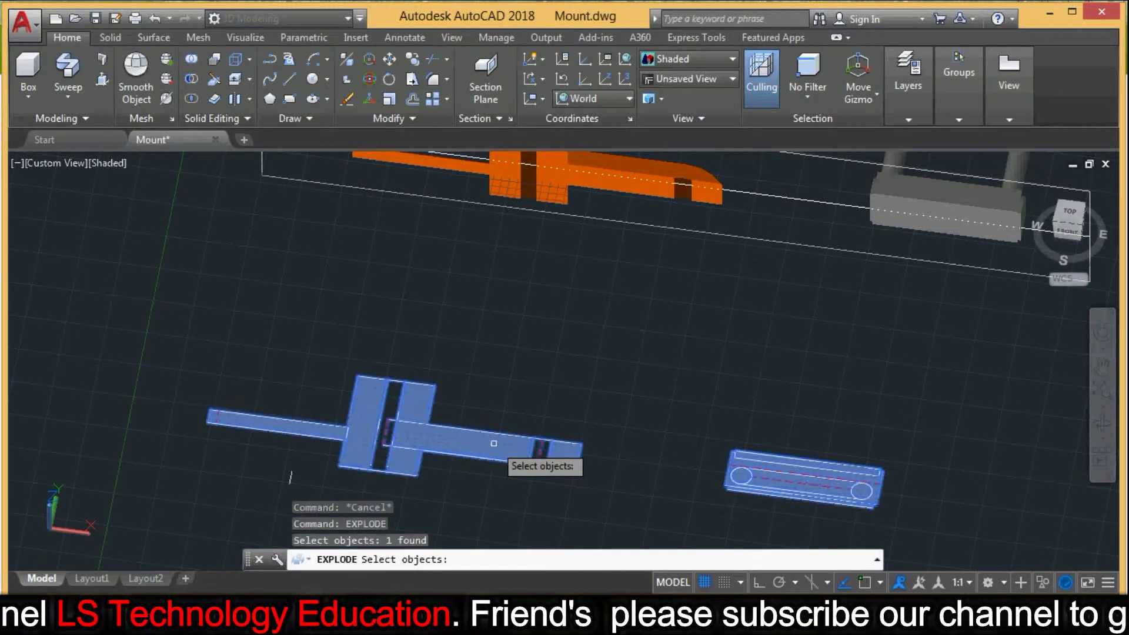
{"action": "key", "text": "Return"}
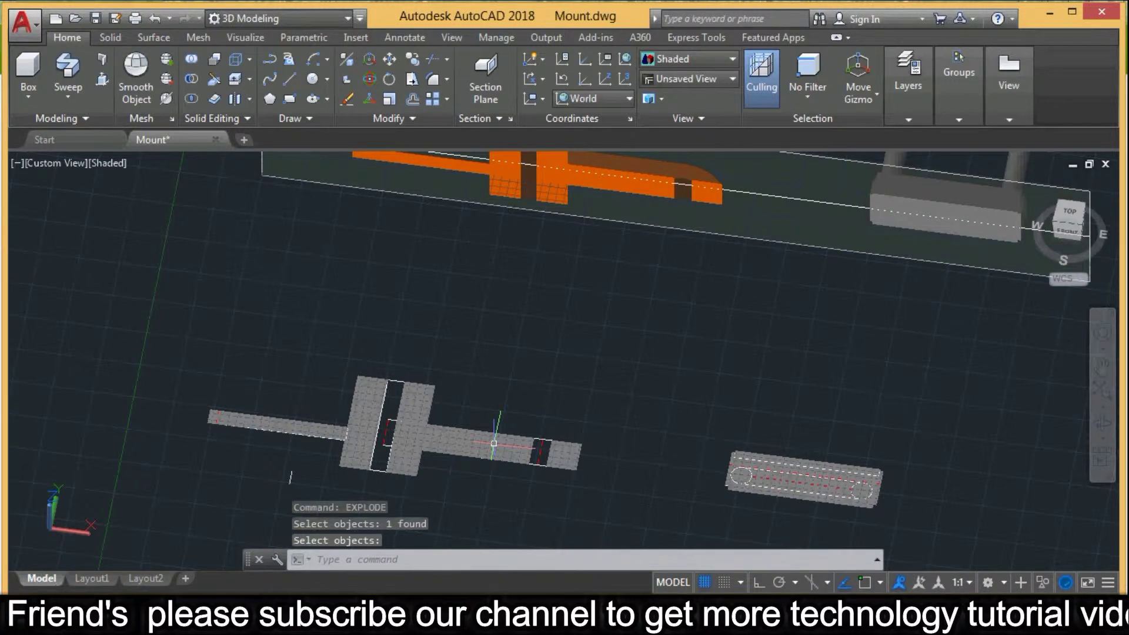
{"action": "left_click", "coordinate": [488, 447]}
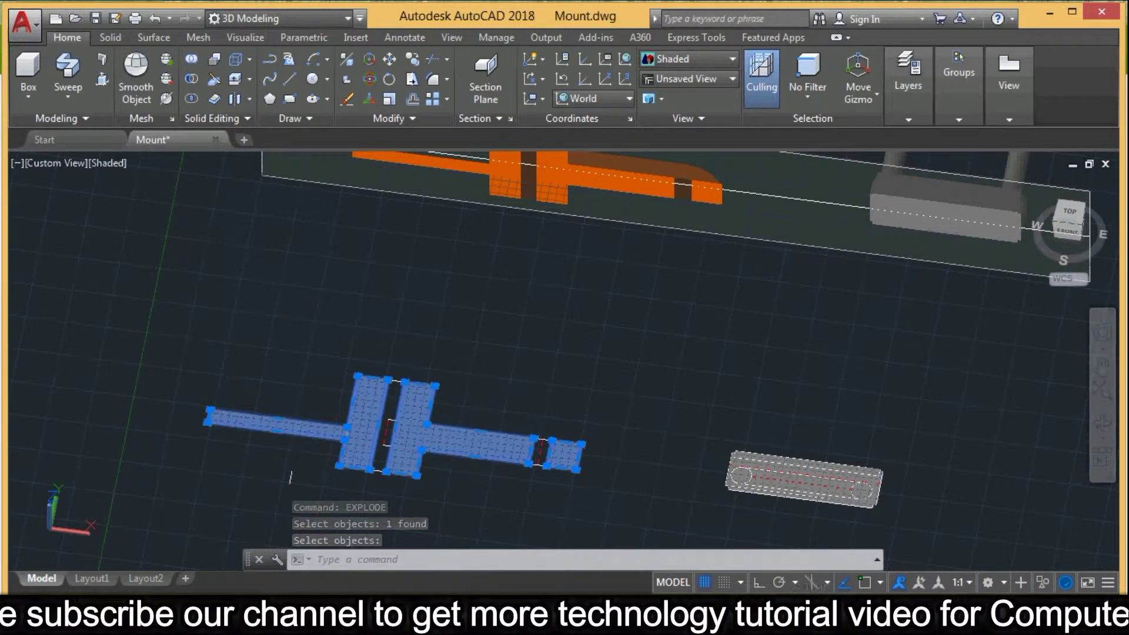
{"action": "key", "text": "Return"}
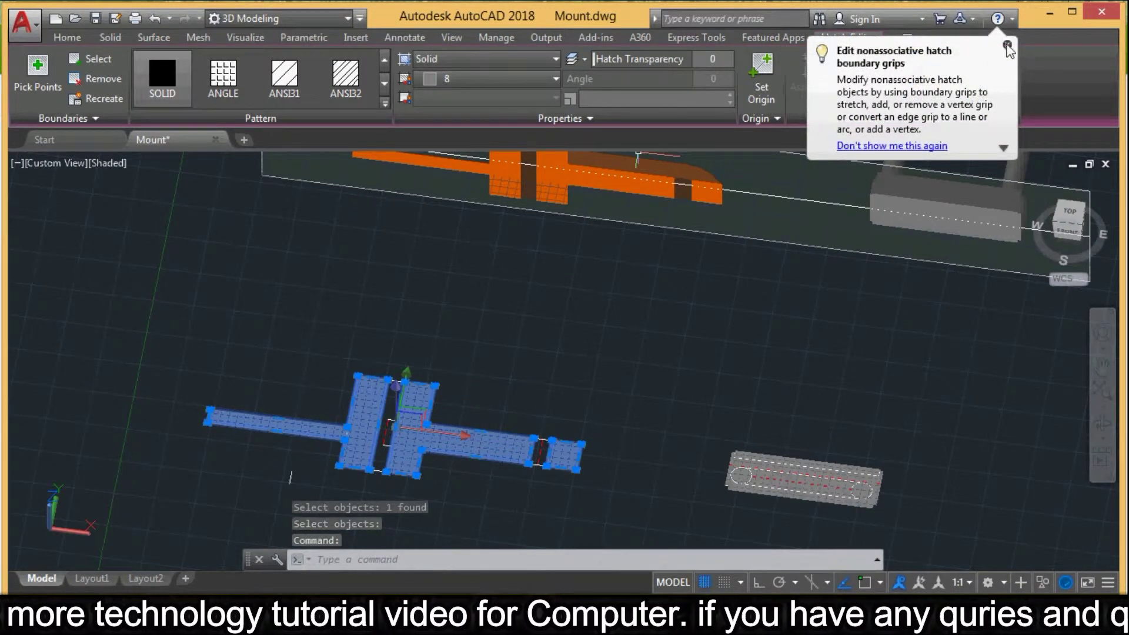
Switch the mount section's hatch to ANSI32 and pan the view to show all three rows of parts.
{"action": "left_click", "coordinate": [1007, 46]}
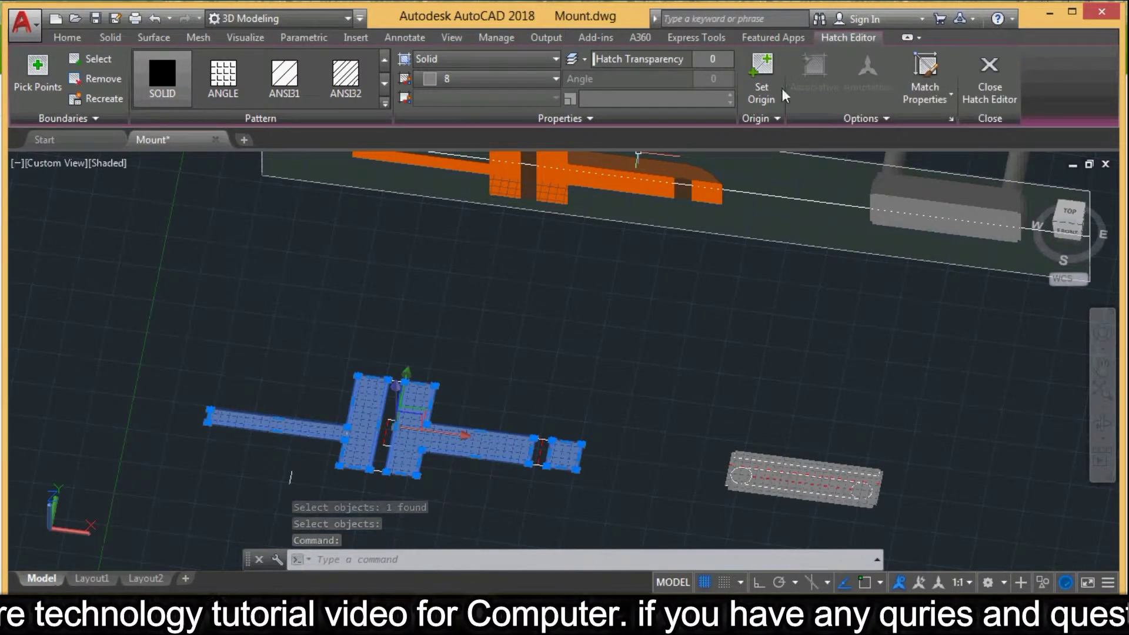
{"action": "left_click", "coordinate": [351, 80]}
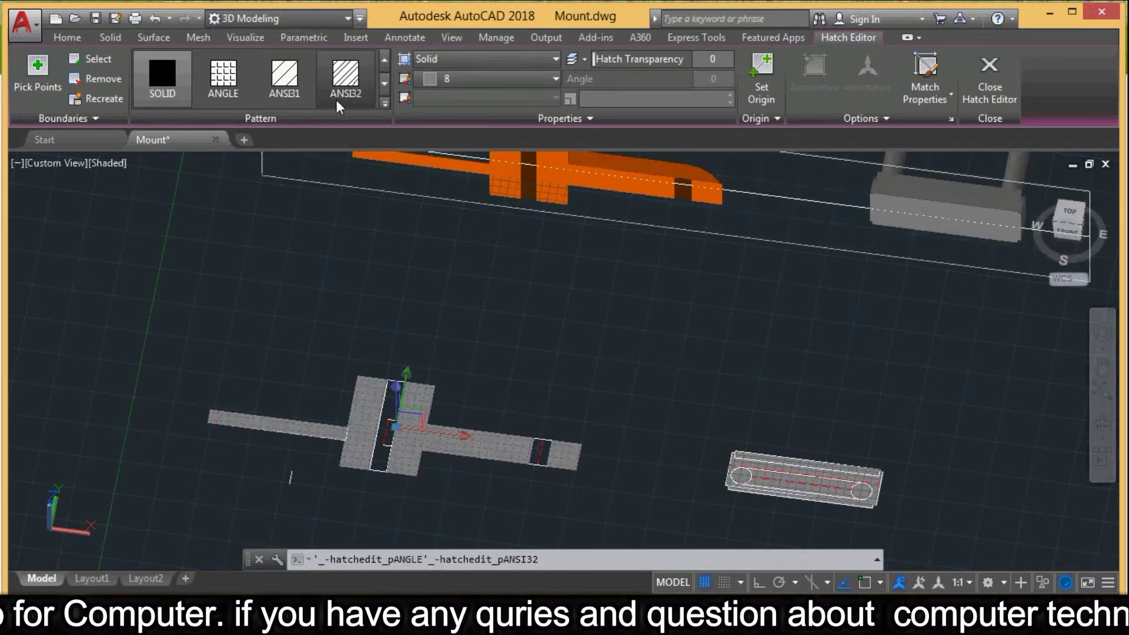
{"action": "scroll", "coordinate": [630, 398], "scroll_direction": "down", "scroll_amount": 5}
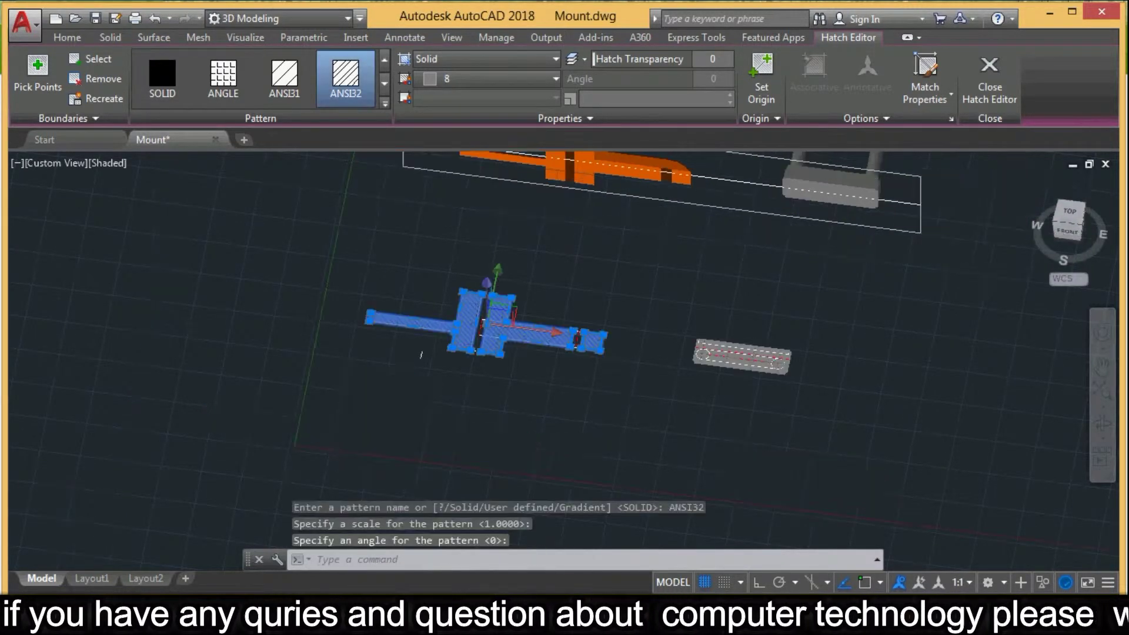
{"action": "middle_click_drag", "start_coordinate": [806, 214], "coordinate": [718, 169]}
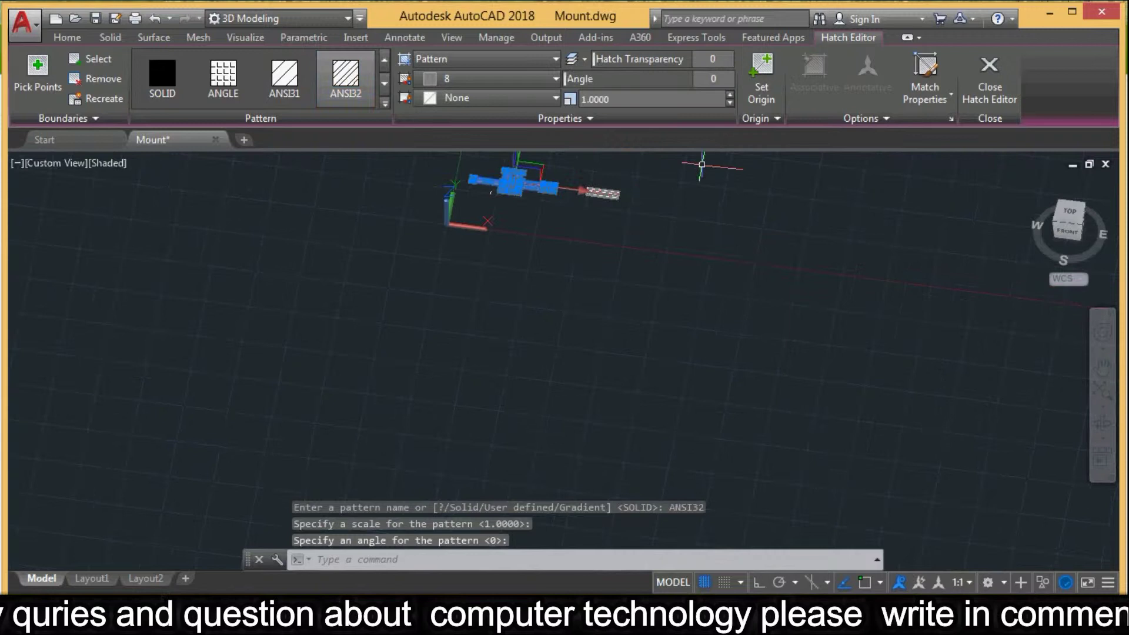
{"action": "left_click", "coordinate": [1103, 366]}
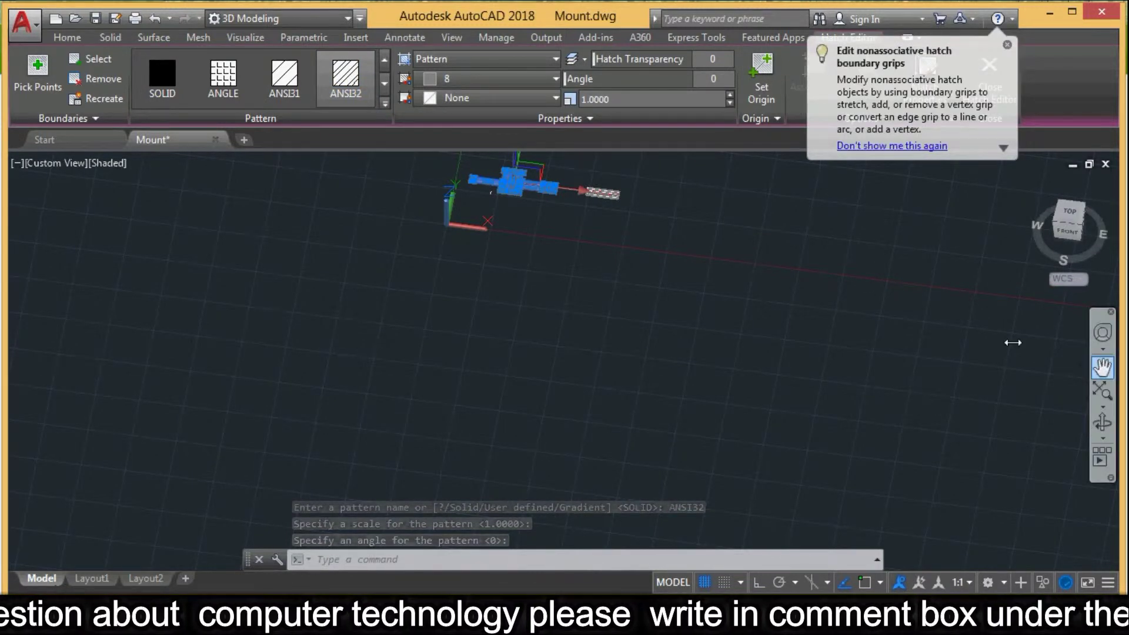
{"action": "left_click_drag", "start_coordinate": [562, 181], "coordinate": [442, 354]}
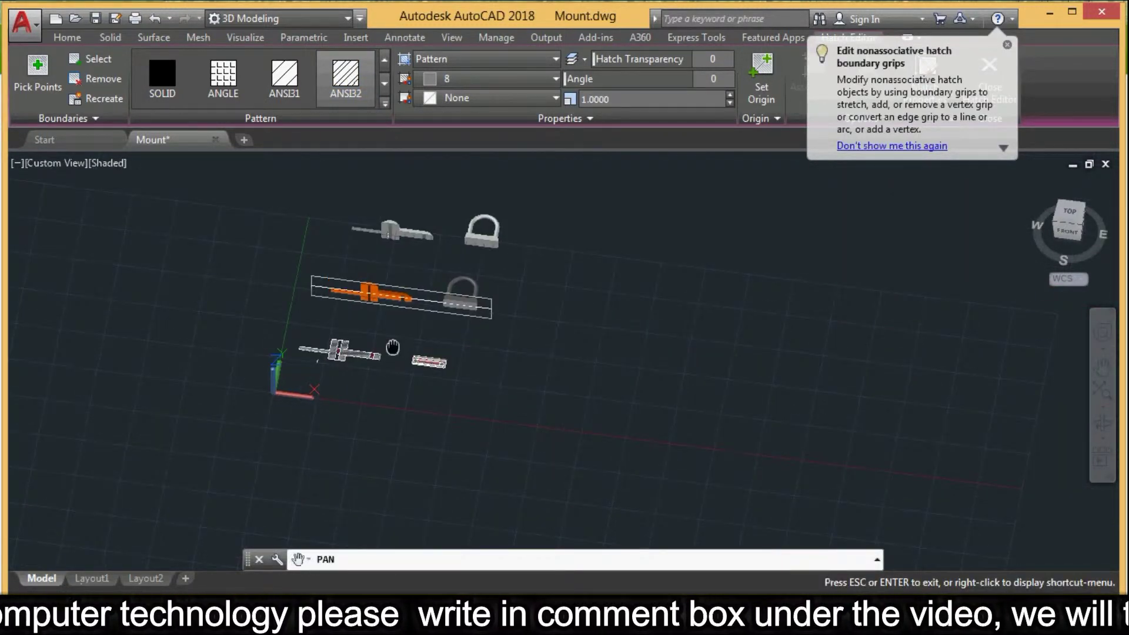
{"action": "scroll", "coordinate": [412, 272], "scroll_direction": "up", "scroll_amount": 1}
{"action": "scroll", "coordinate": [364, 274], "scroll_direction": "up", "scroll_amount": 1}
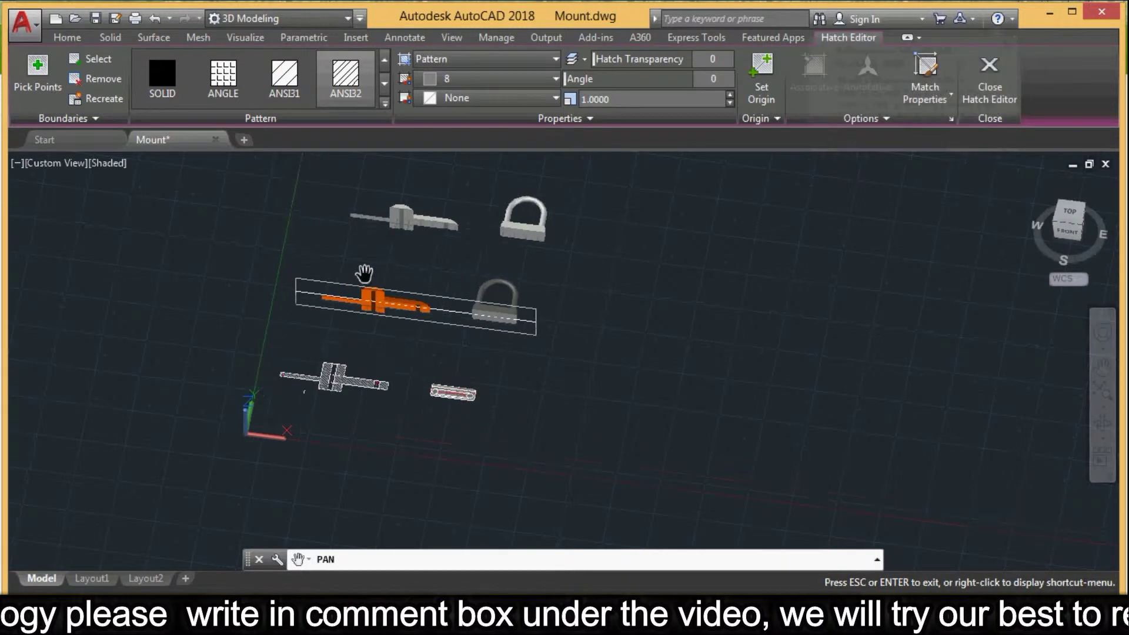
{"action": "scroll", "coordinate": [300, 219], "scroll_direction": "up", "scroll_amount": 1}
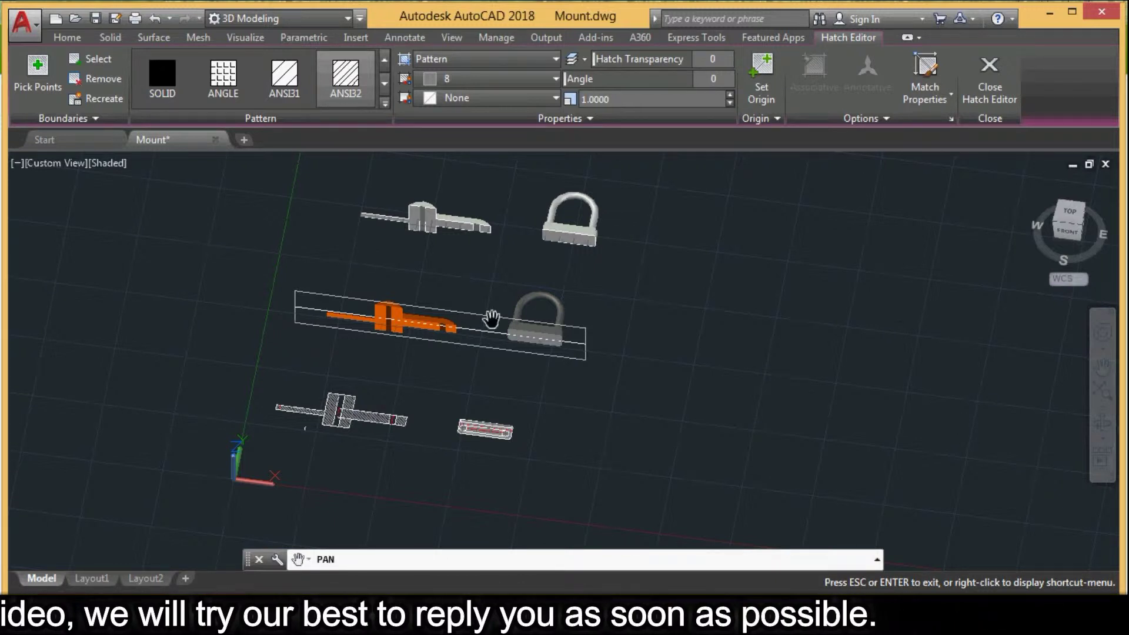
Delete the section plane and the top-row key-shaped part and U-lock.
{"action": "key", "text": "Escape"}
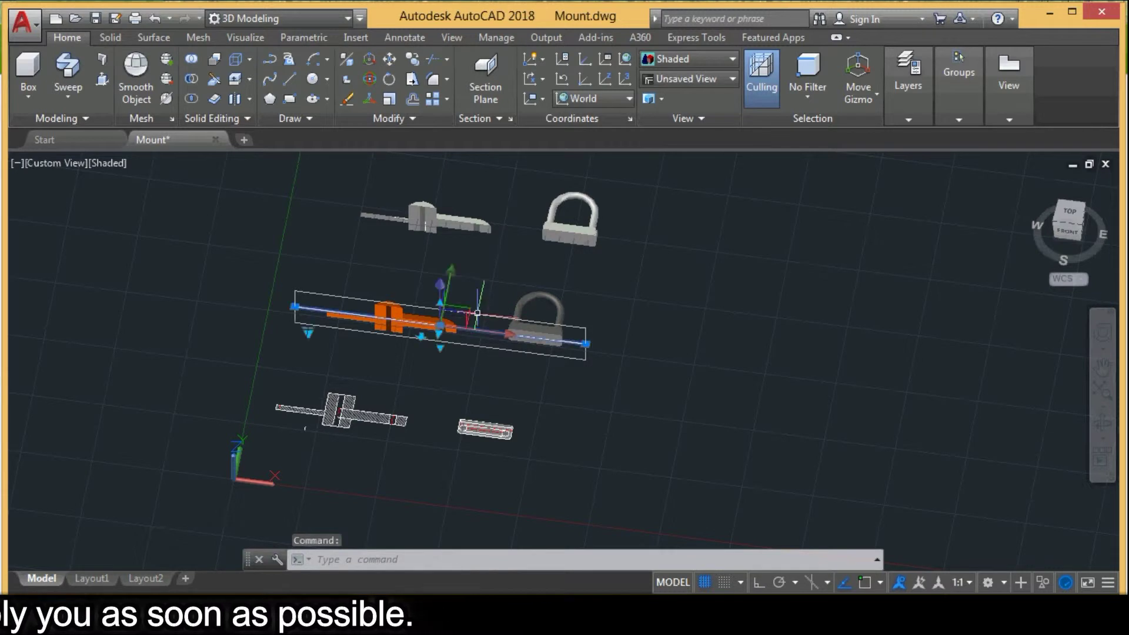
{"action": "key", "text": "Delete"}
{"action": "left_click", "coordinate": [694, 162]}
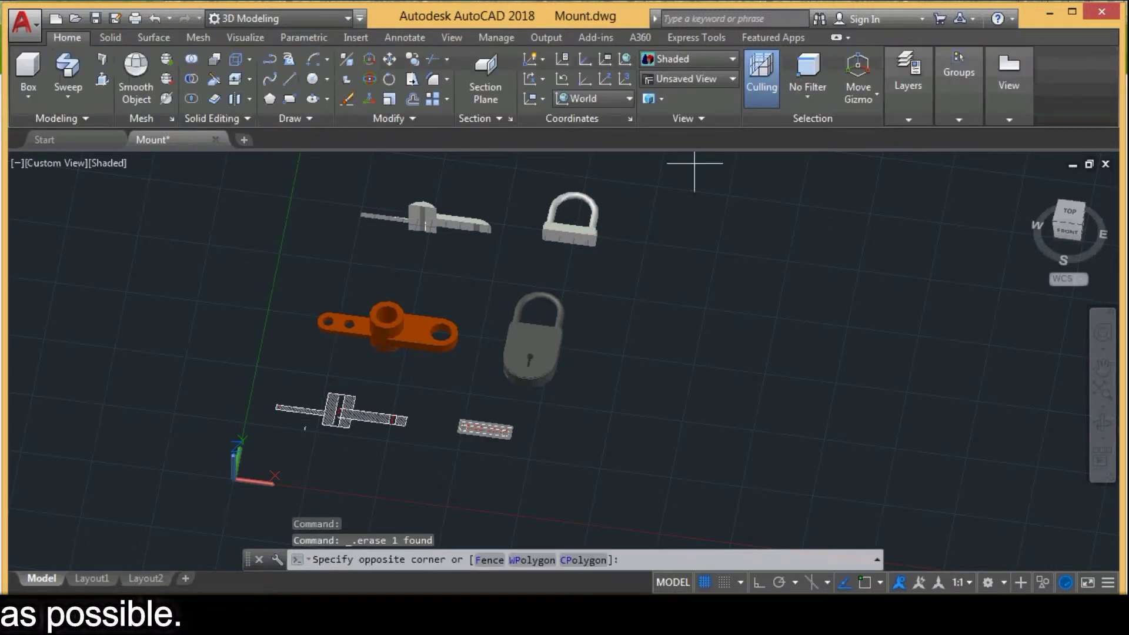
{"action": "left_click", "coordinate": [303, 253]}
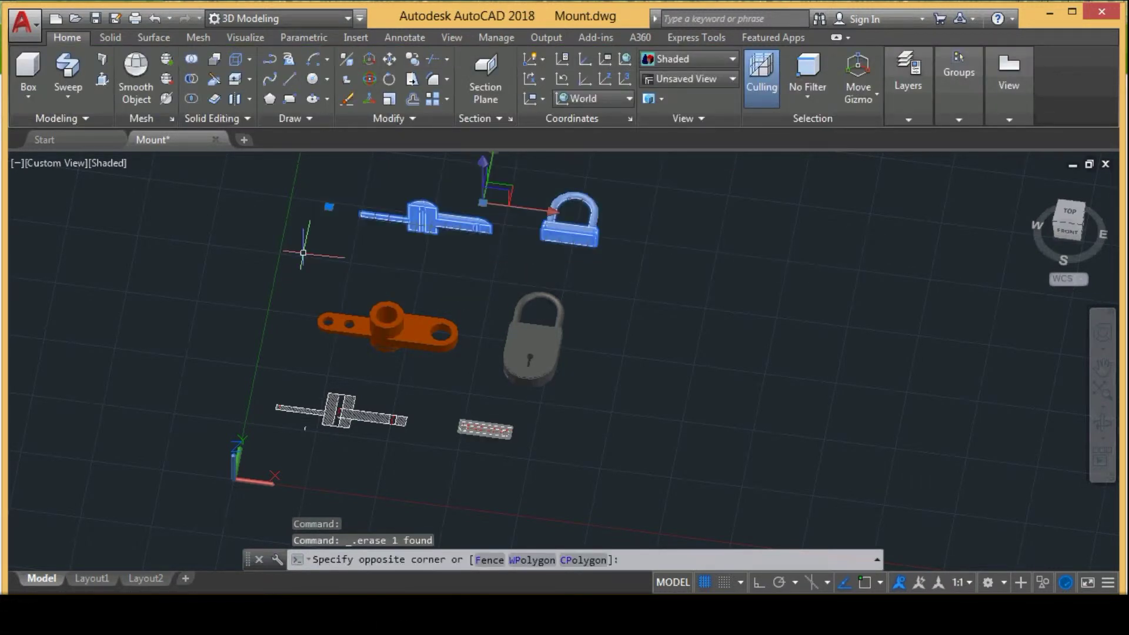
{"action": "key", "text": "Delete"}
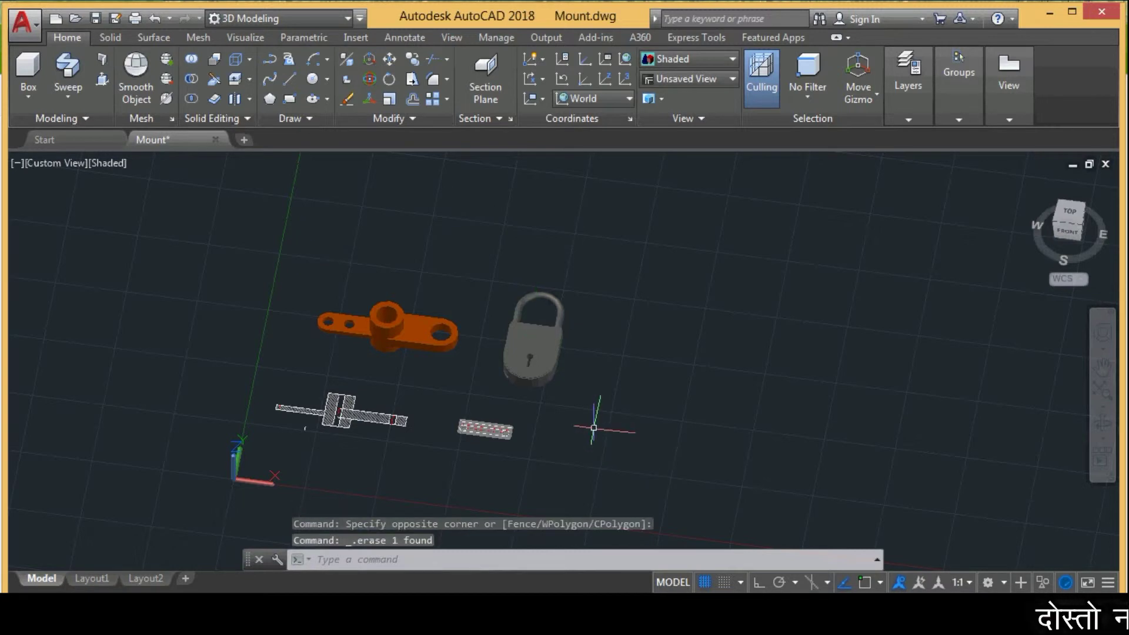
Delete the flattened section pieces, the leftover bar and the remaining fragments.
{"action": "left_click", "coordinate": [594, 428]}
{"action": "left_click", "coordinate": [249, 412]}
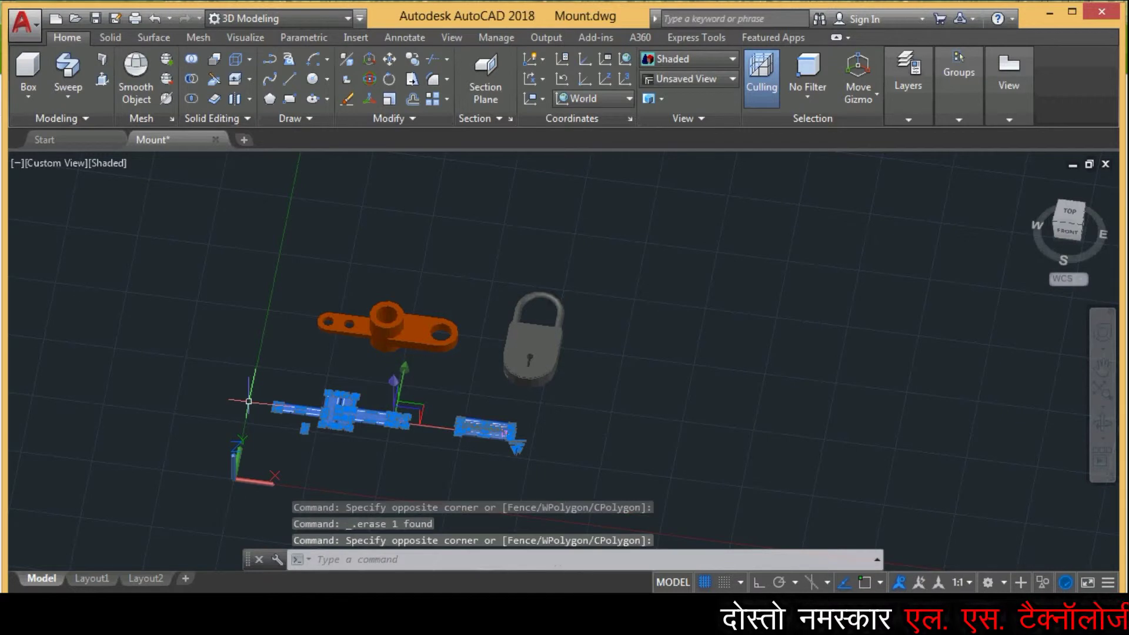
{"action": "key", "text": "Delete"}
{"action": "left_click", "coordinate": [630, 430]}
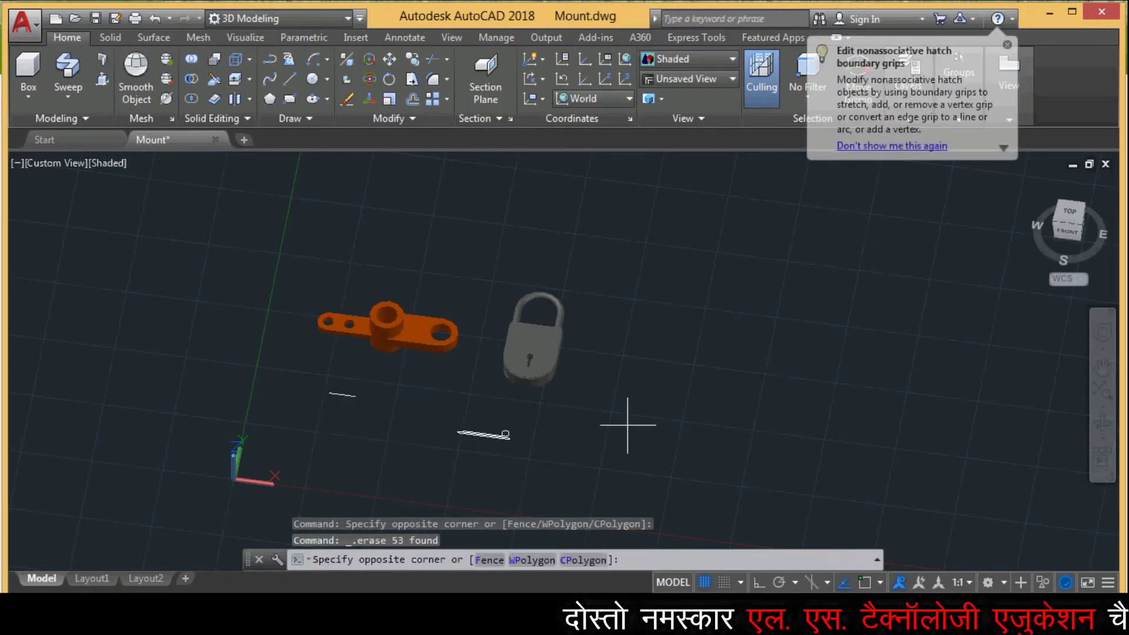
{"action": "left_click", "coordinate": [352, 453]}
{"action": "key", "text": "Delete"}
{"action": "left_click_drag", "start_coordinate": [374, 380], "coordinate": [271, 411]}
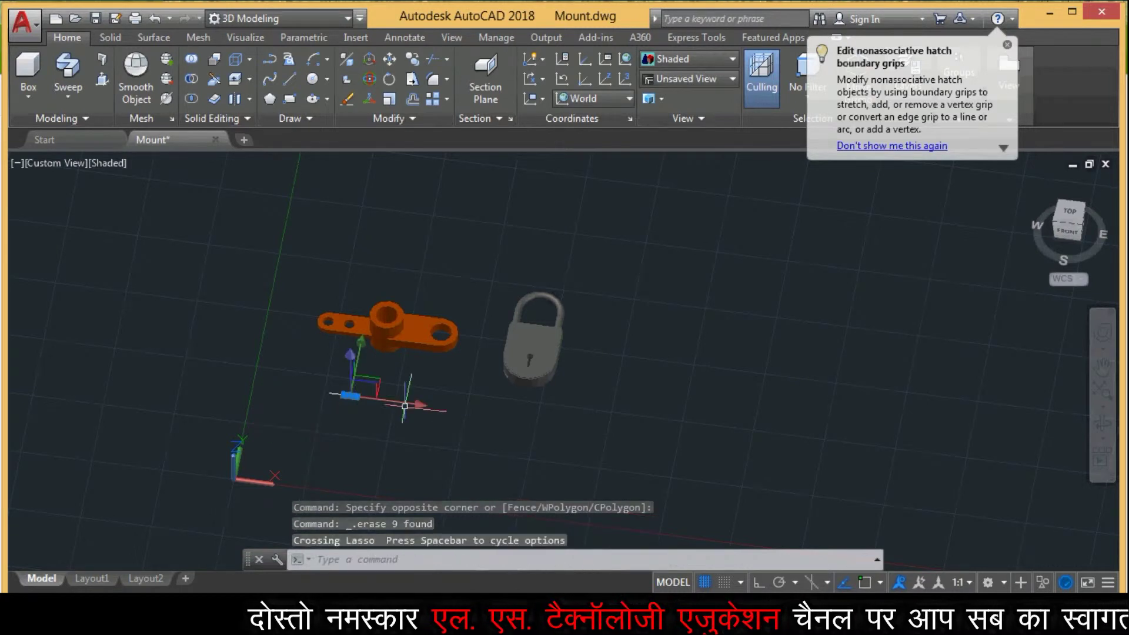
{"action": "left_click", "coordinate": [416, 387]}
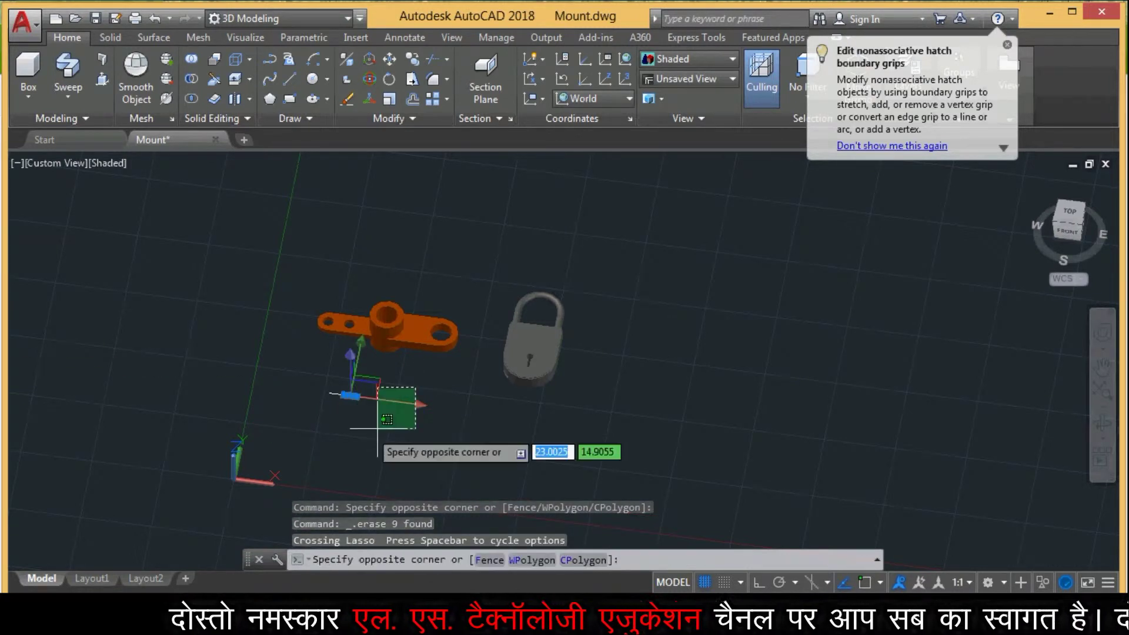
{"action": "left_click", "coordinate": [296, 405]}
{"action": "key", "text": "Delete"}
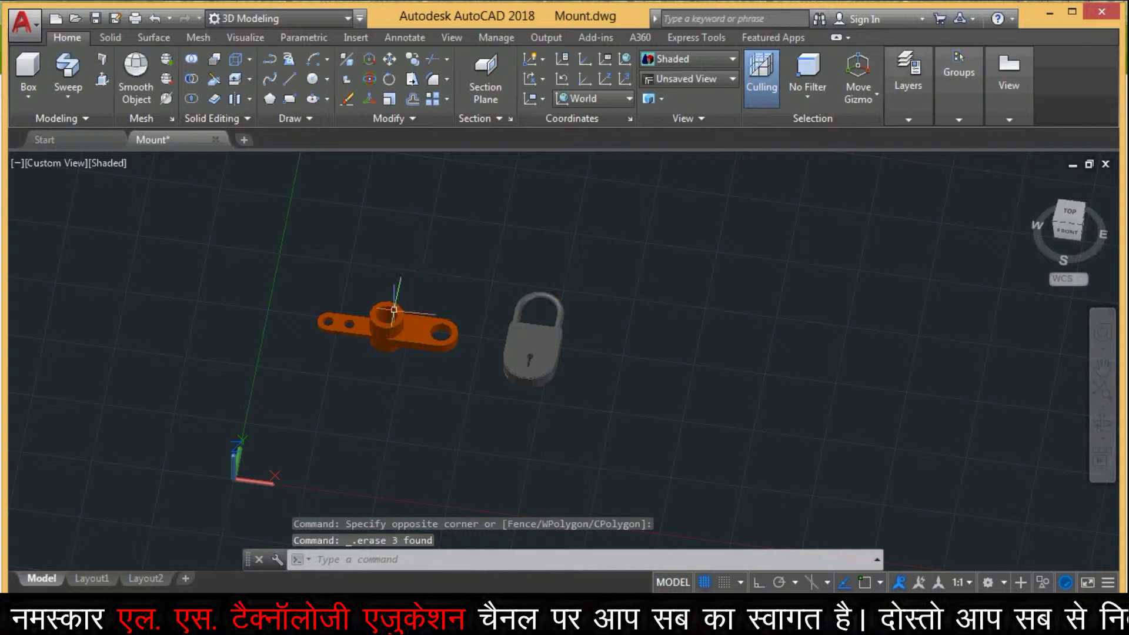
{"action": "scroll", "coordinate": [394, 310], "scroll_direction": "up", "scroll_amount": 4}
{"action": "scroll", "coordinate": [394, 310], "scroll_direction": "up", "scroll_amount": 1}
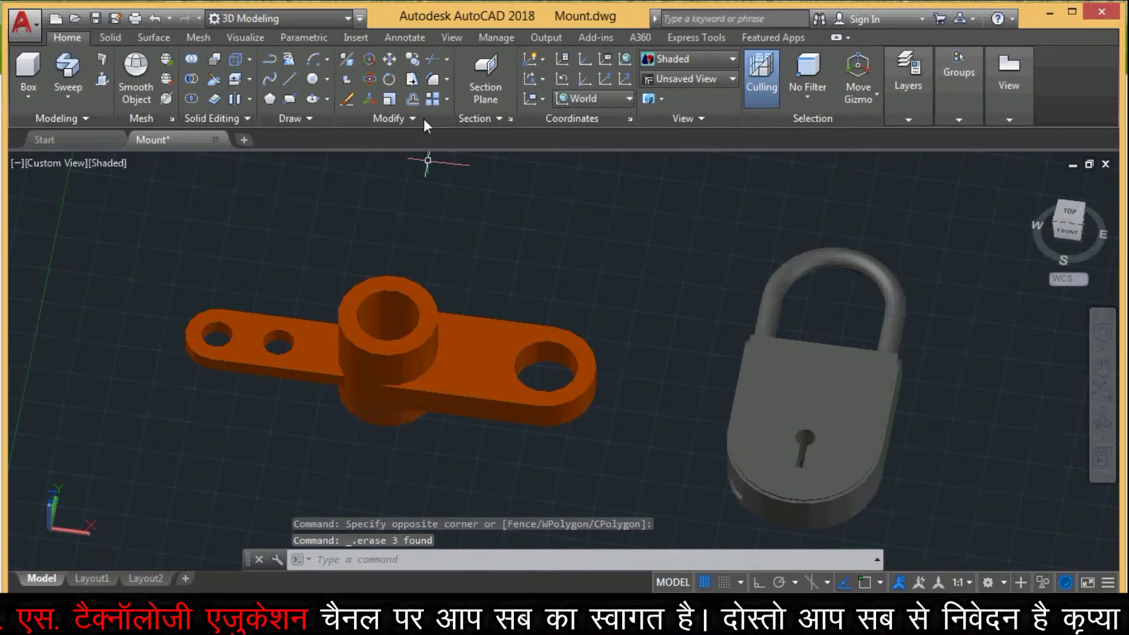
Draw a jogged section line from left of the mount past its right end, then set the view side.
{"action": "left_click", "coordinate": [487, 86]}
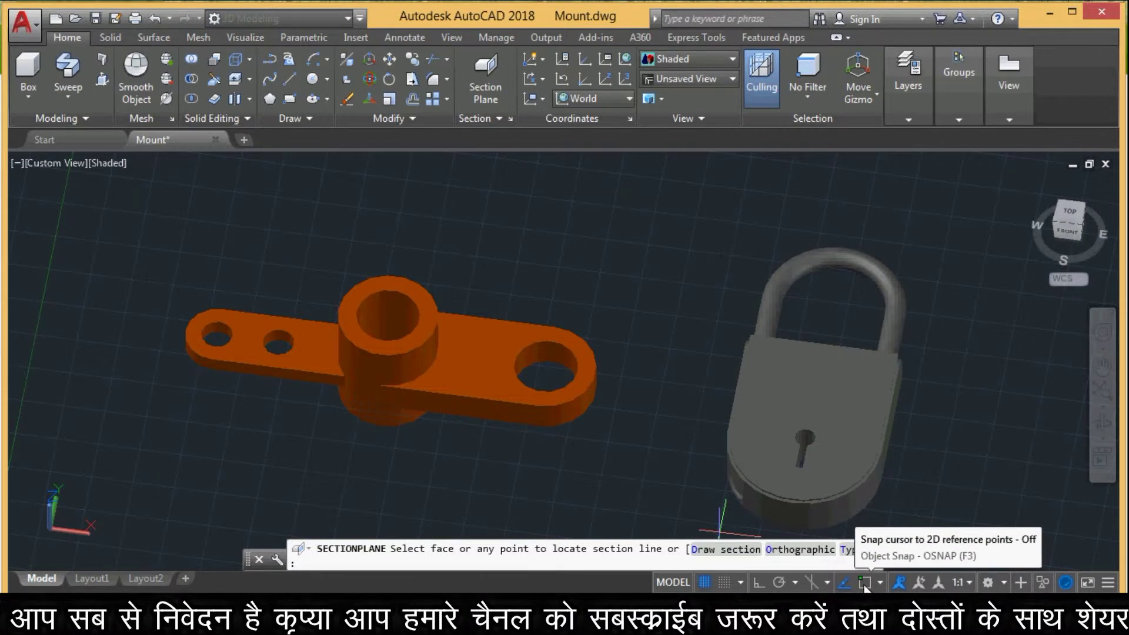
{"action": "left_click", "coordinate": [710, 549]}
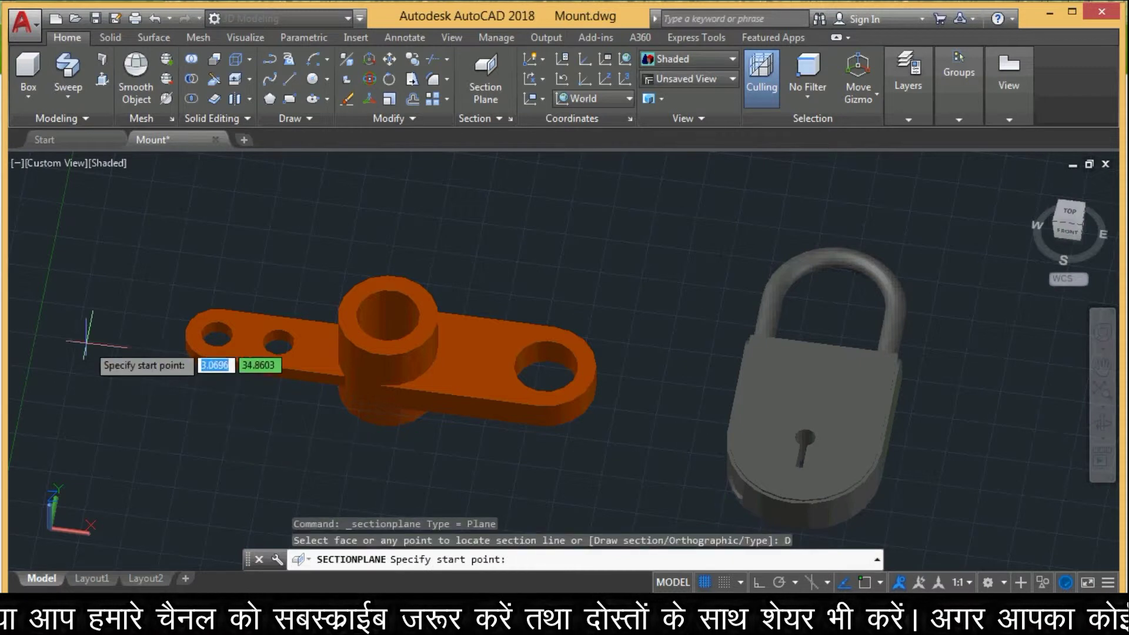
{"action": "left_click", "coordinate": [77, 419]}
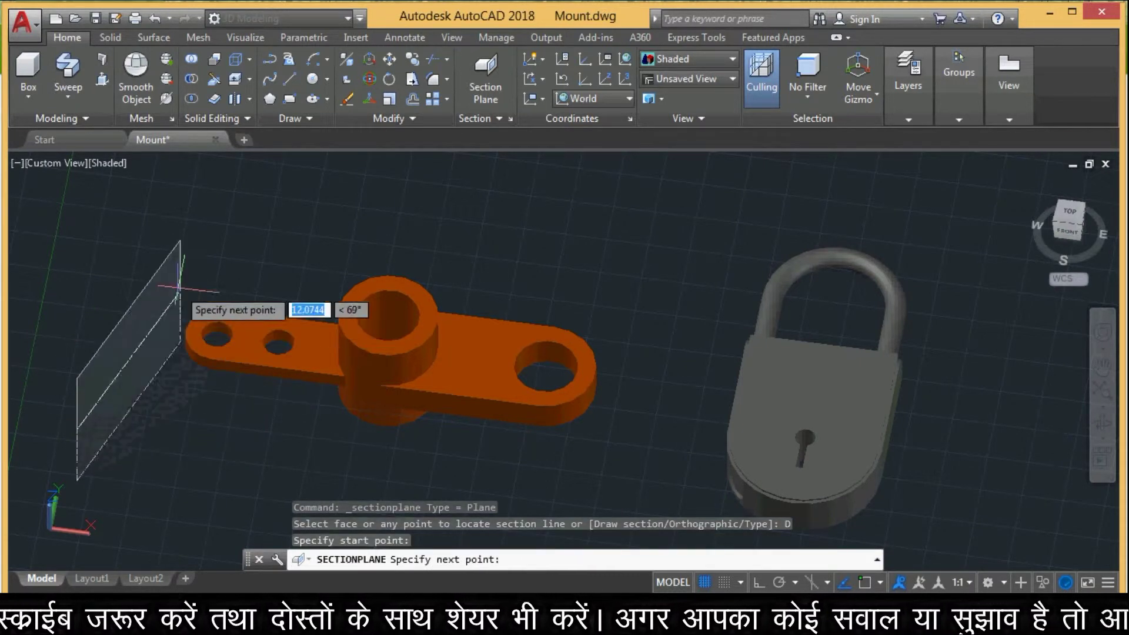
{"action": "left_click", "coordinate": [185, 267]}
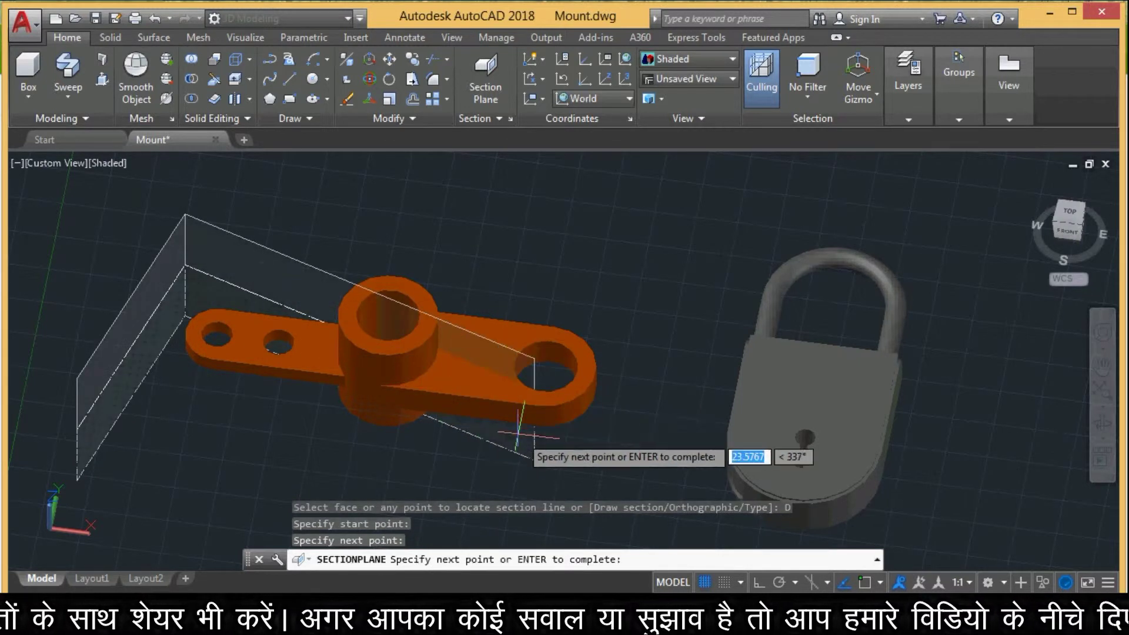
{"action": "left_click", "coordinate": [585, 453]}
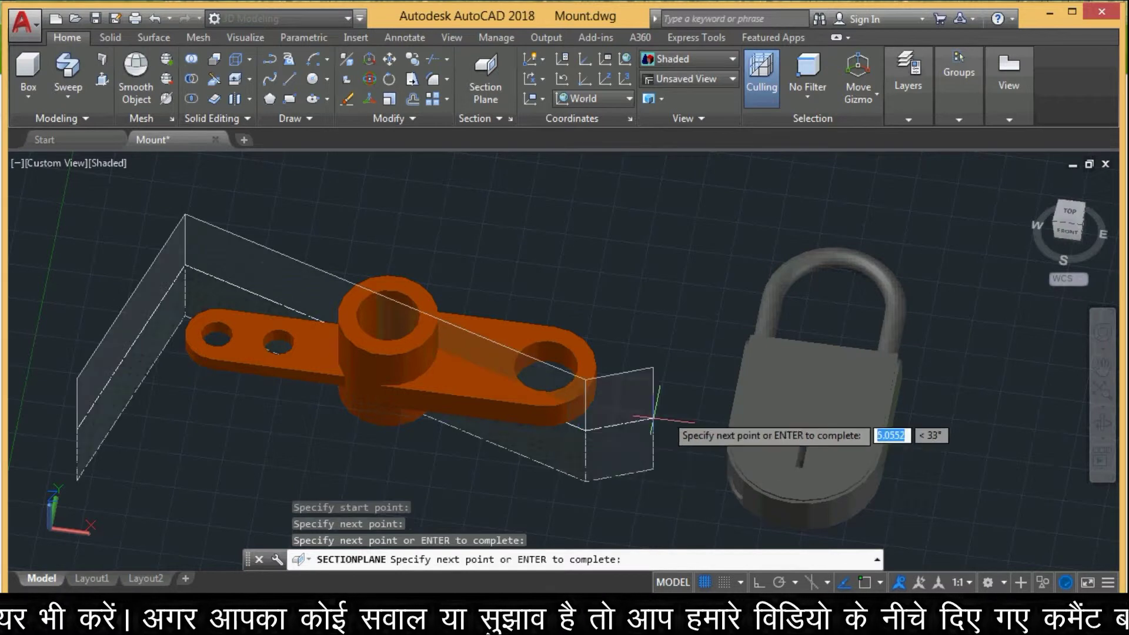
{"action": "left_click", "coordinate": [948, 375]}
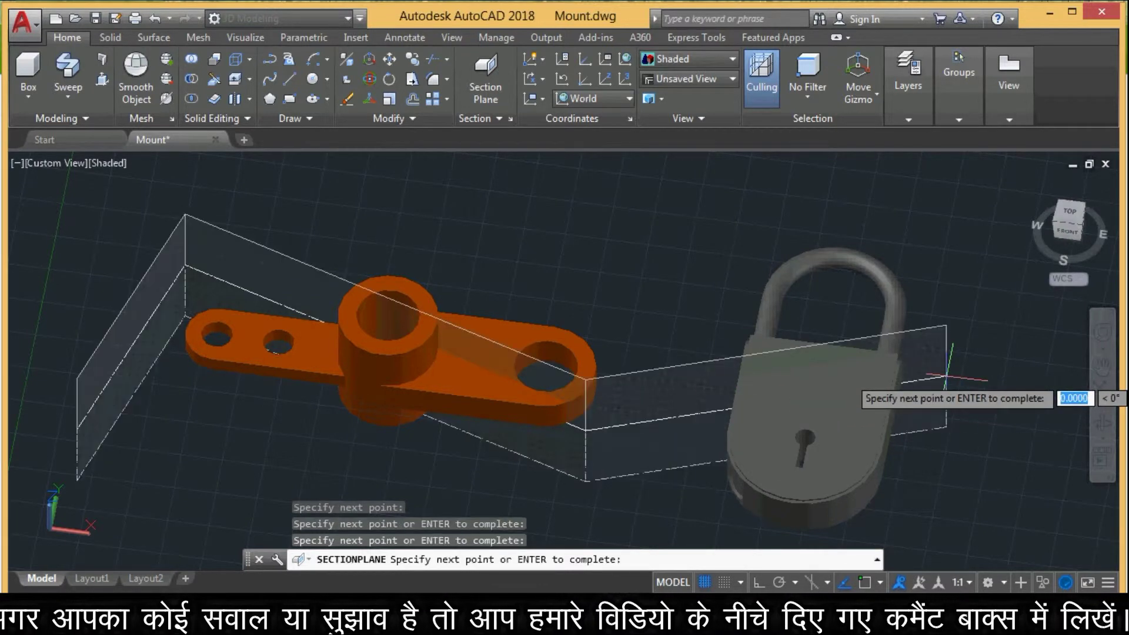
{"action": "left_click", "coordinate": [948, 375]}
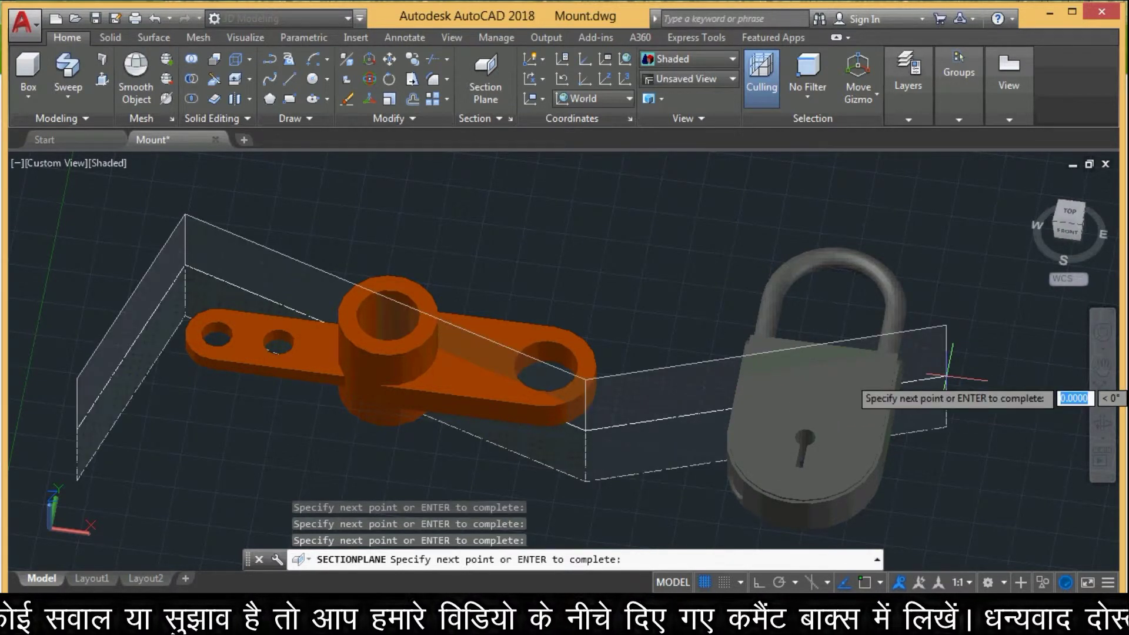
{"action": "key", "text": "Return"}
{"action": "left_click", "coordinate": [947, 376]}
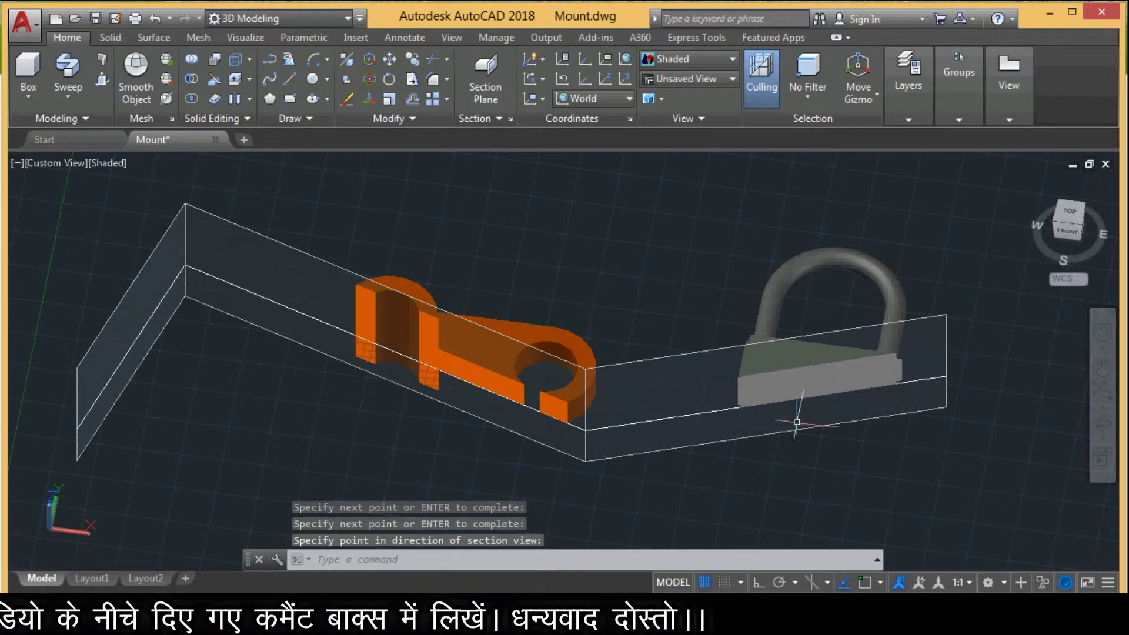
Orbit the model to inspect the cut solids from above.
{"action": "mouse_move", "coordinate": [800, 485]}
{"action": "left_mouse_down"}
{"action": "mouse_move", "coordinate": [762, 253]}
{"action": "mouse_move", "coordinate": [749, 307]}
{"action": "mouse_move", "coordinate": [831, 365]}
{"action": "mouse_move", "coordinate": [809, 386]}
{"action": "mouse_move", "coordinate": [582, 409]}
{"action": "mouse_move", "coordinate": [797, 360]}
{"action": "mouse_move", "coordinate": [827, 412]}
{"action": "left_mouse_up"}
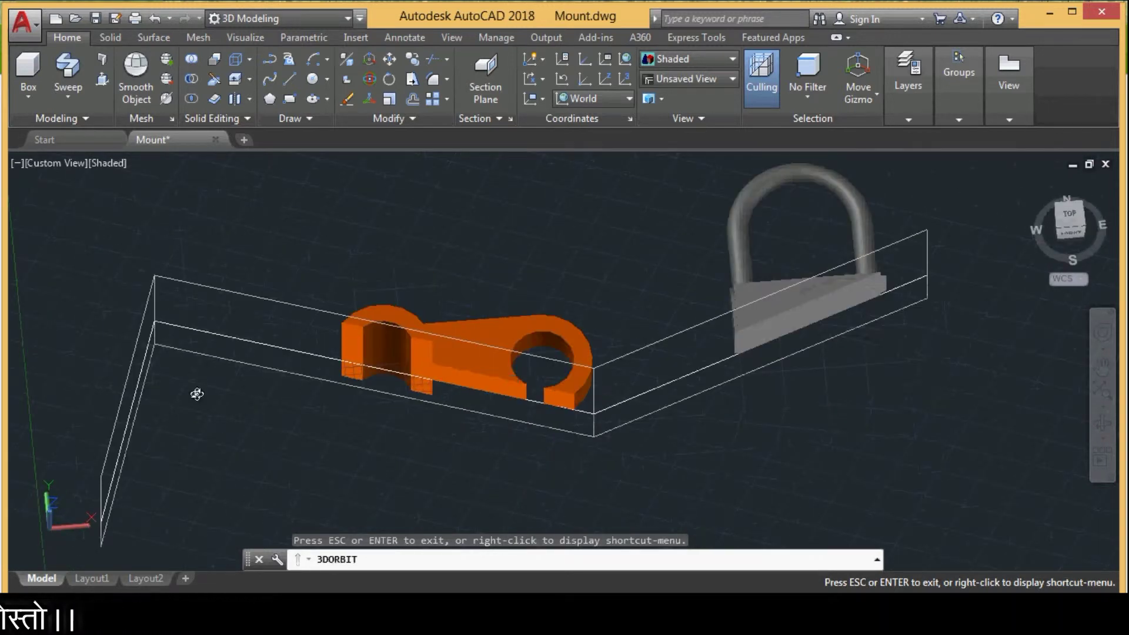
{"action": "mouse_move", "coordinate": [183, 365]}
{"action": "left_mouse_down"}
{"action": "mouse_move", "coordinate": [598, 361]}
{"action": "mouse_move", "coordinate": [864, 408]}
{"action": "mouse_move", "coordinate": [814, 434]}
{"action": "mouse_move", "coordinate": [756, 403]}
{"action": "mouse_move", "coordinate": [766, 365]}
{"action": "mouse_move", "coordinate": [788, 356]}
{"action": "mouse_move", "coordinate": [681, 430]}
{"action": "left_mouse_up"}
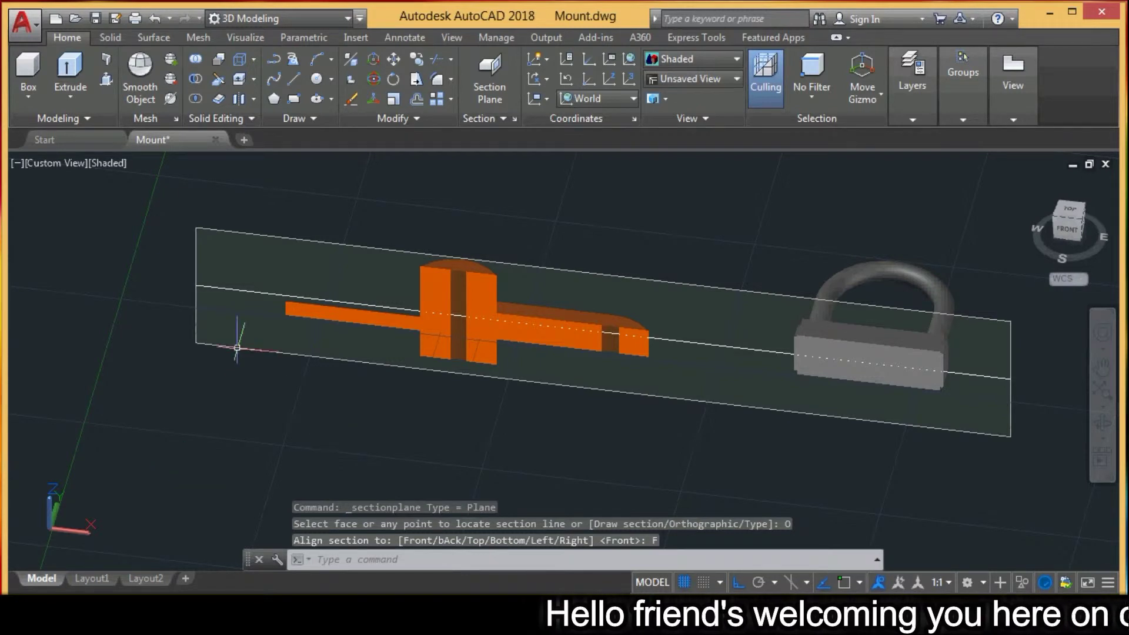
Start Add Jog on the front section plane, pick a point on its line, and dismiss the warning.
{"action": "left_click", "coordinate": [409, 253]}
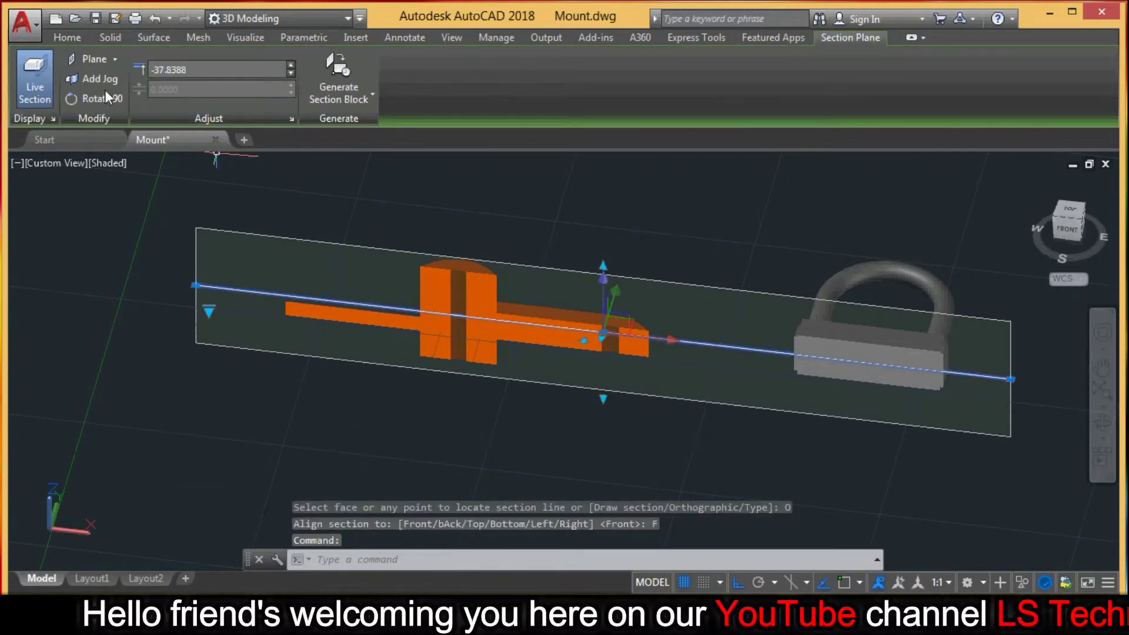
{"action": "left_click", "coordinate": [94, 78]}
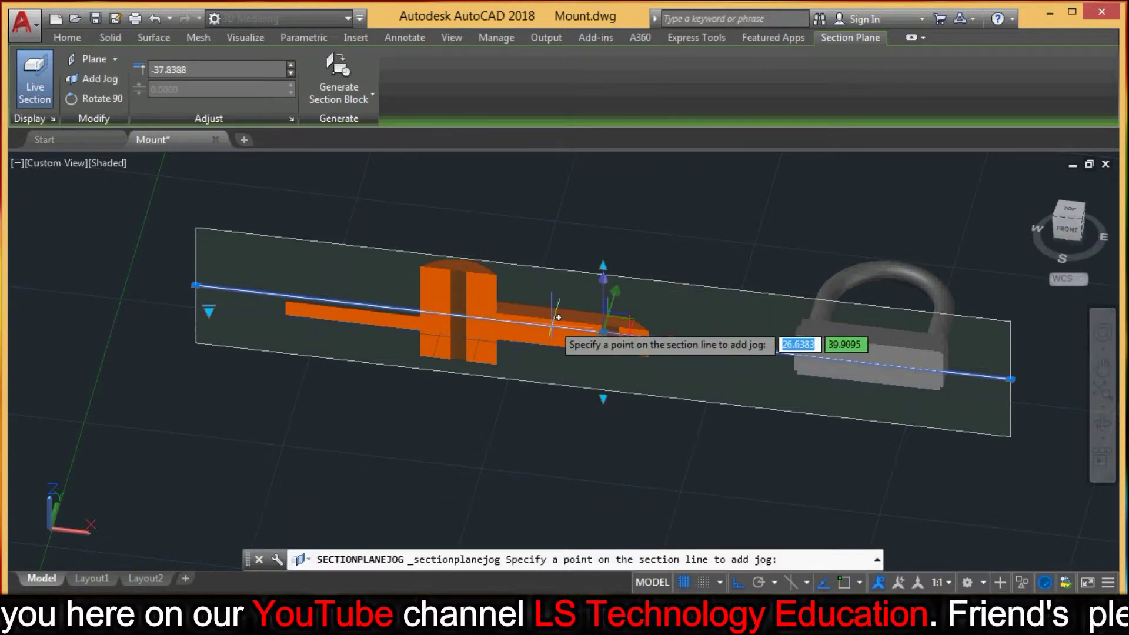
{"action": "left_click", "coordinate": [460, 306]}
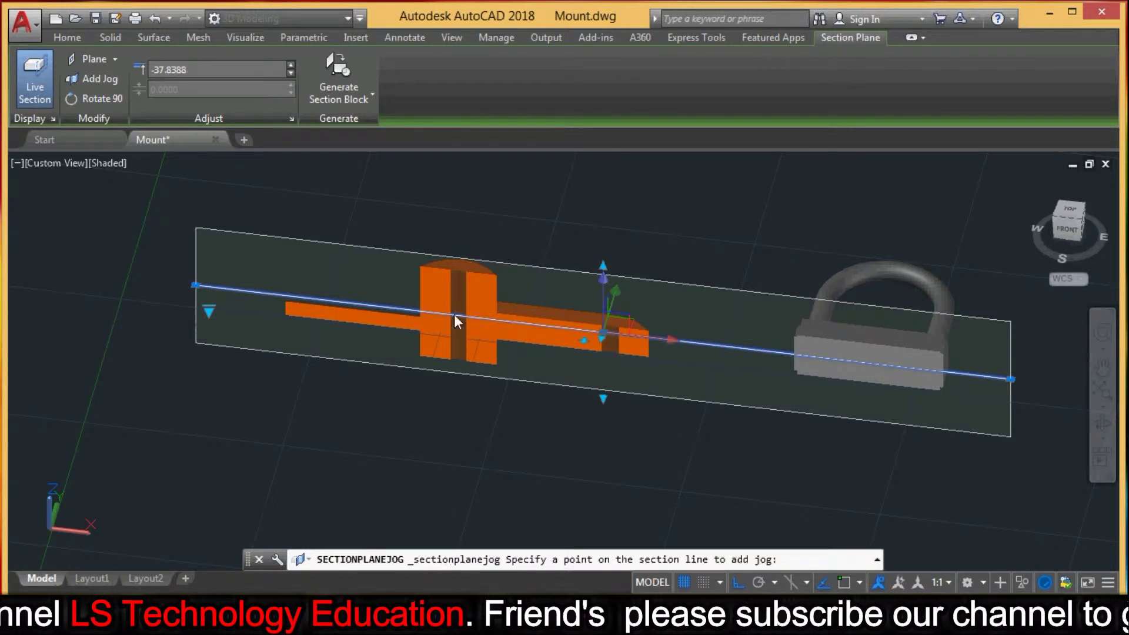
{"action": "left_click", "coordinate": [454, 314]}
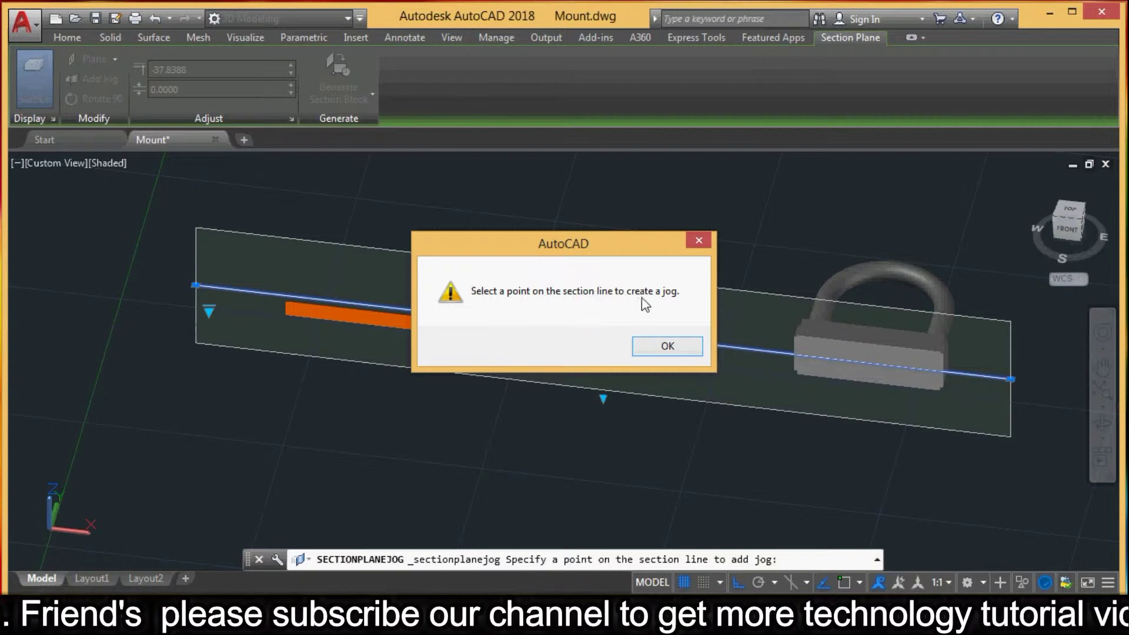
{"action": "left_click", "coordinate": [665, 347]}
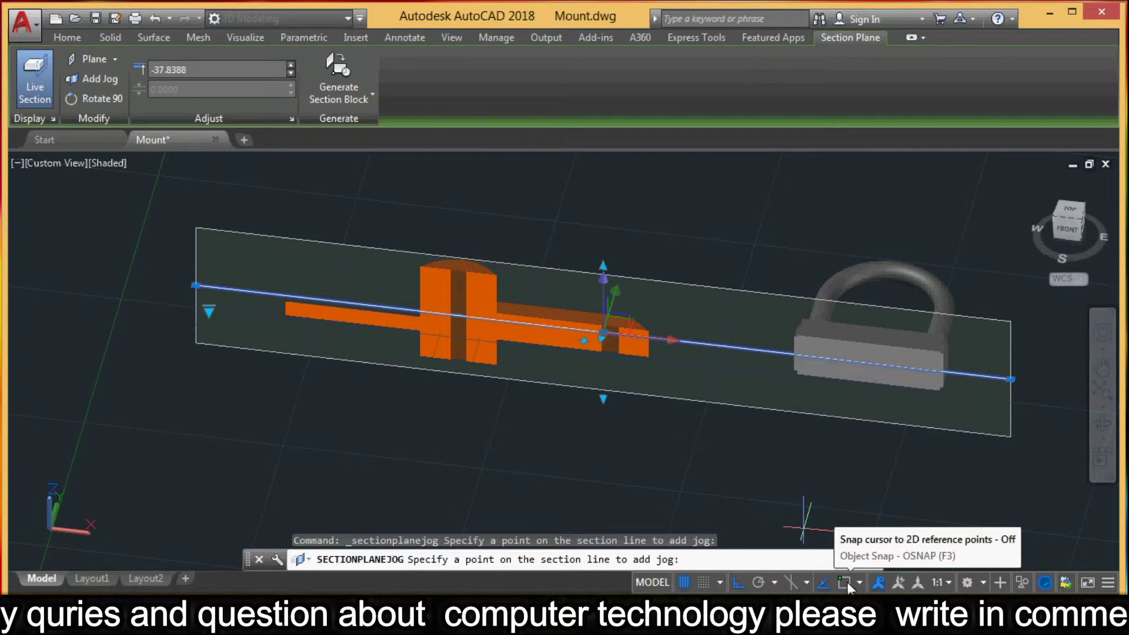
With object snap on, jog the section line beside the padlock, then reselect the section plane.
{"action": "left_click", "coordinate": [845, 582]}
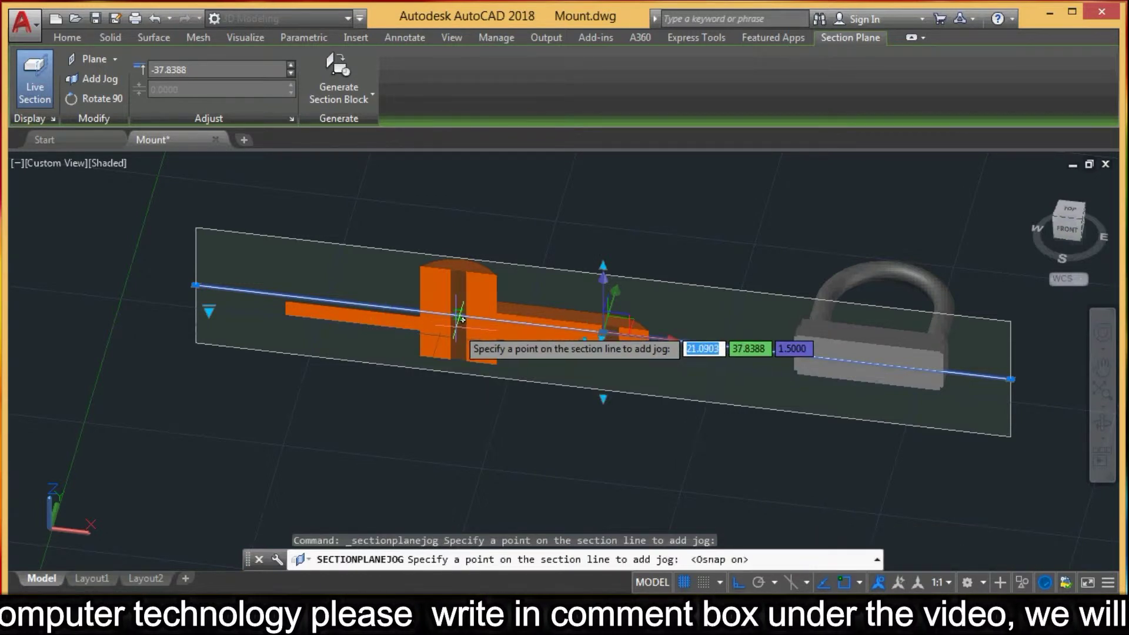
{"action": "left_click", "coordinate": [856, 360]}
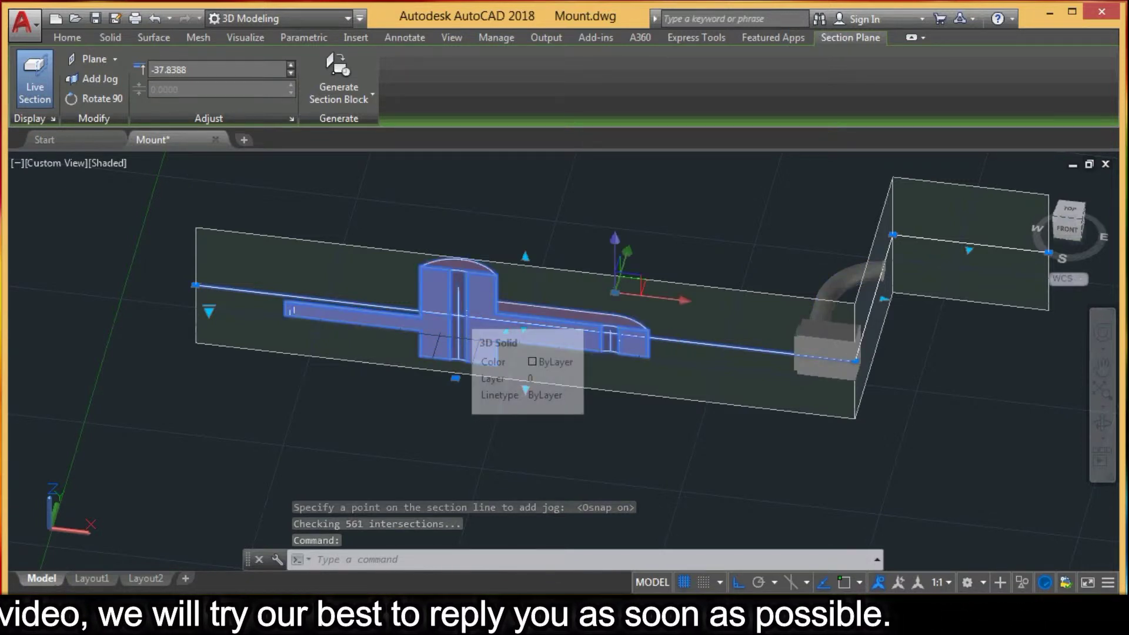
{"action": "left_click", "coordinate": [498, 327]}
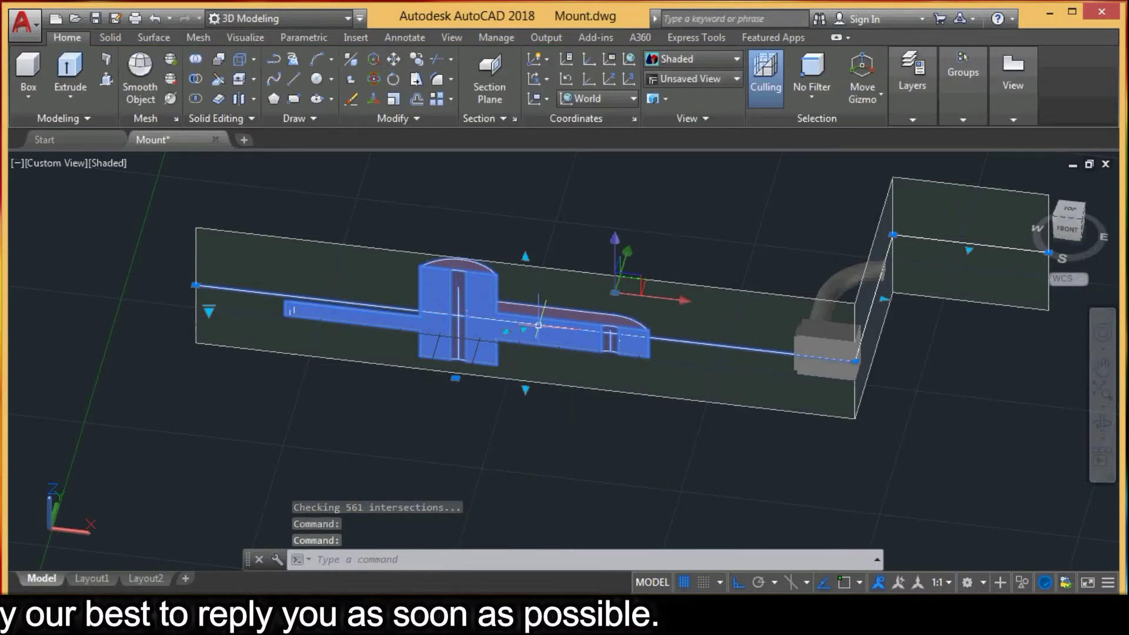
{"action": "key", "text": "Escape"}
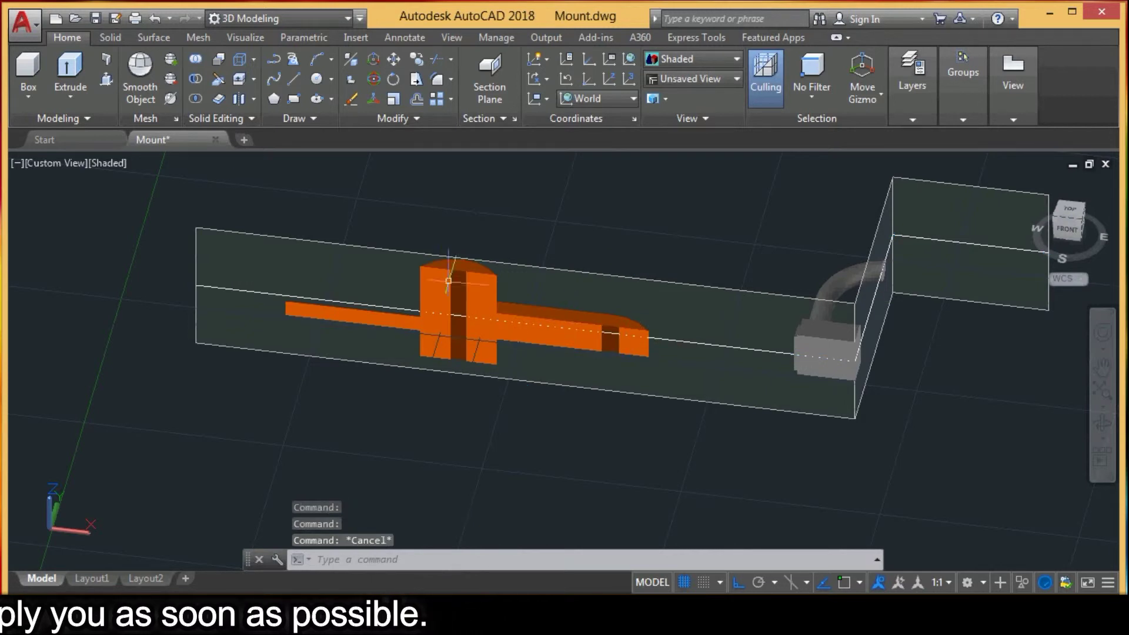
{"action": "left_click", "coordinate": [390, 250]}
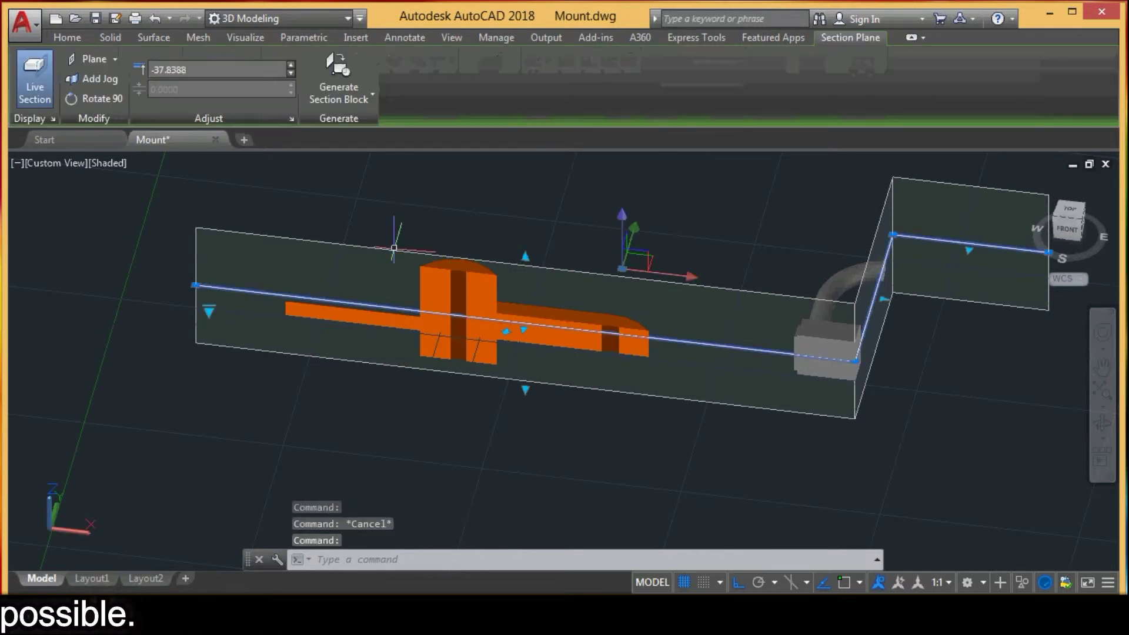
Add a second jog to the section line at the orange mount.
{"action": "left_click", "coordinate": [112, 76]}
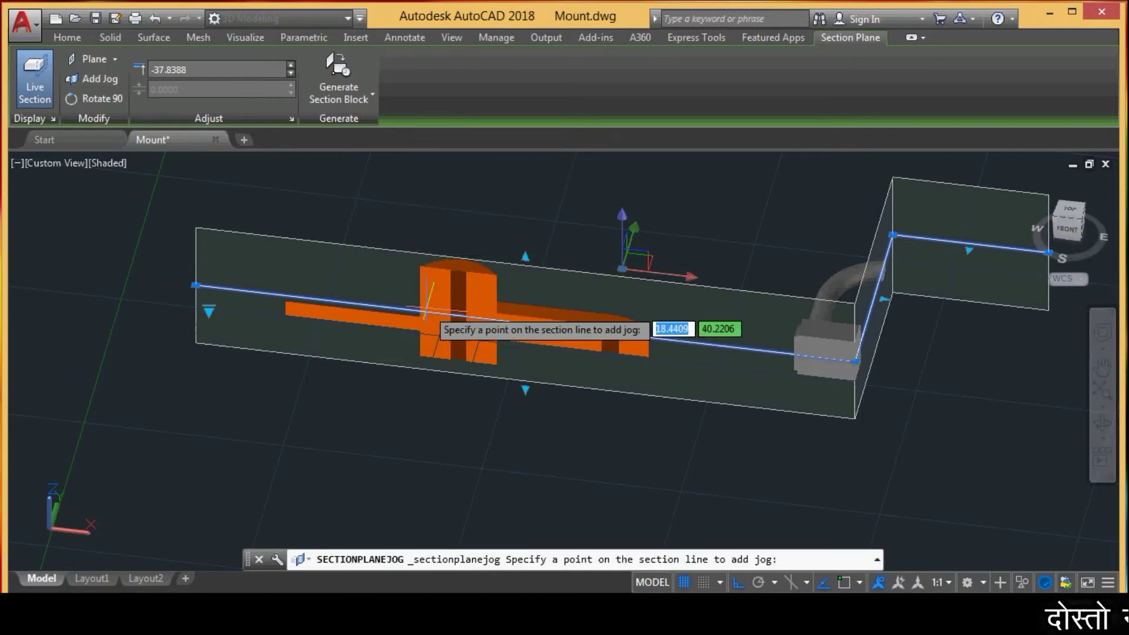
{"action": "left_click", "coordinate": [841, 583]}
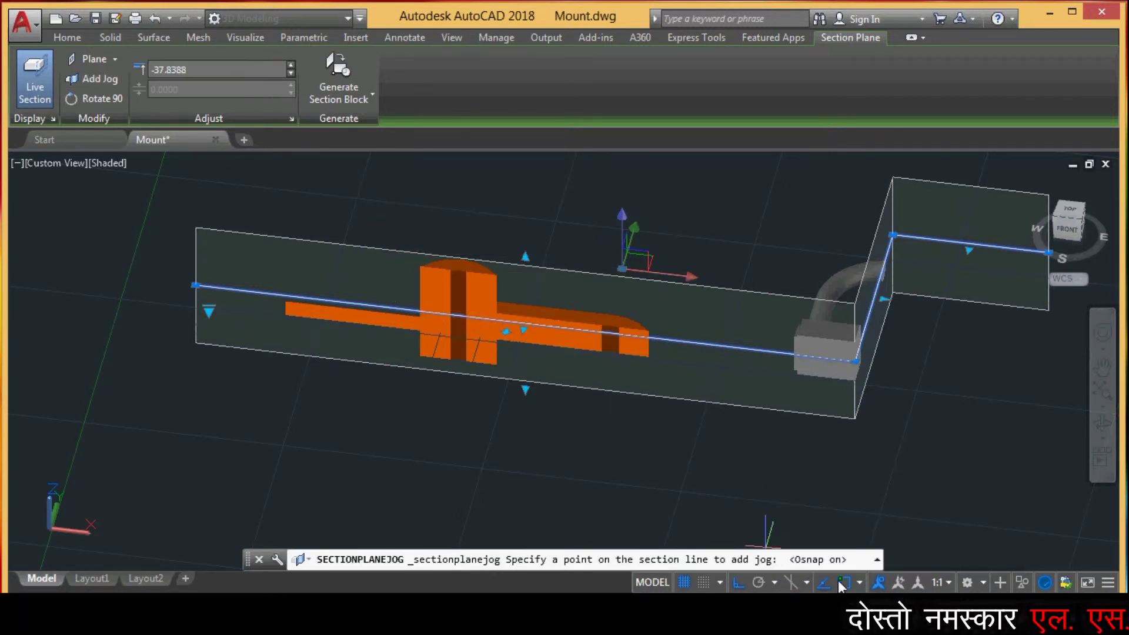
{"action": "left_click", "coordinate": [460, 307]}
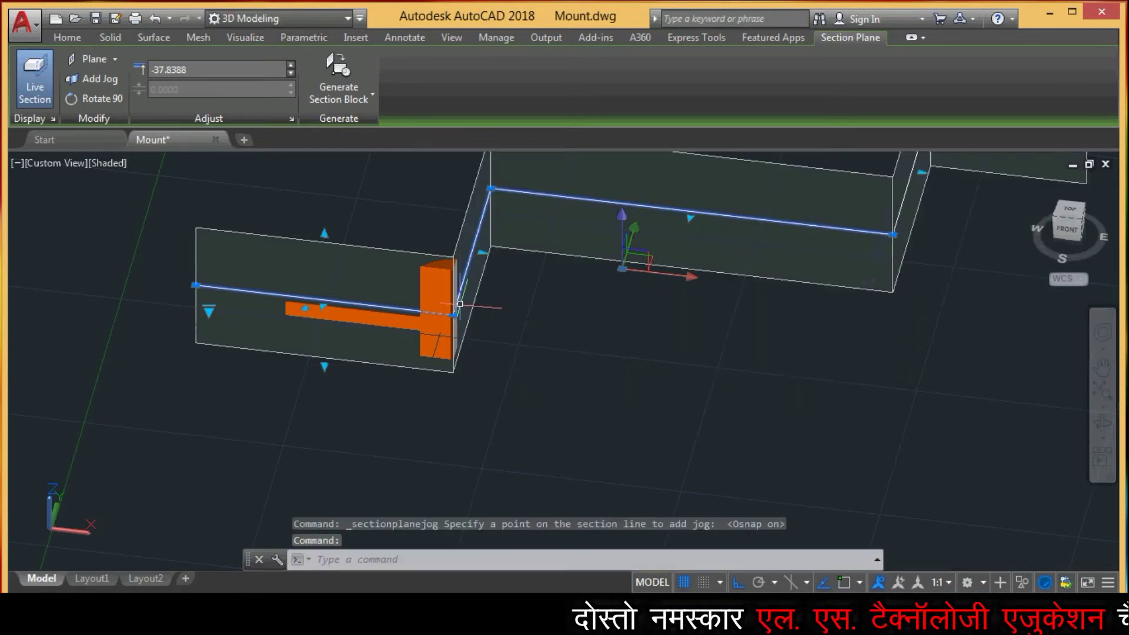
{"action": "scroll", "coordinate": [644, 353], "scroll_direction": "down", "scroll_amount": 4}
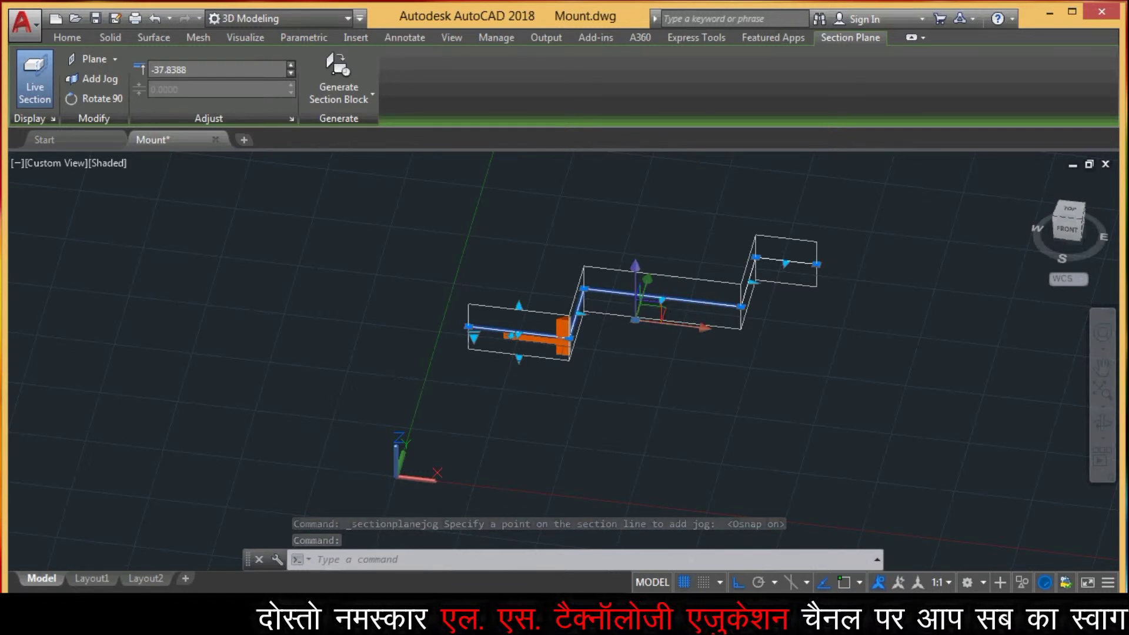
Drag the section-line grips so the jogged segments bend through the mount and padlock.
{"action": "left_click", "coordinate": [662, 302]}
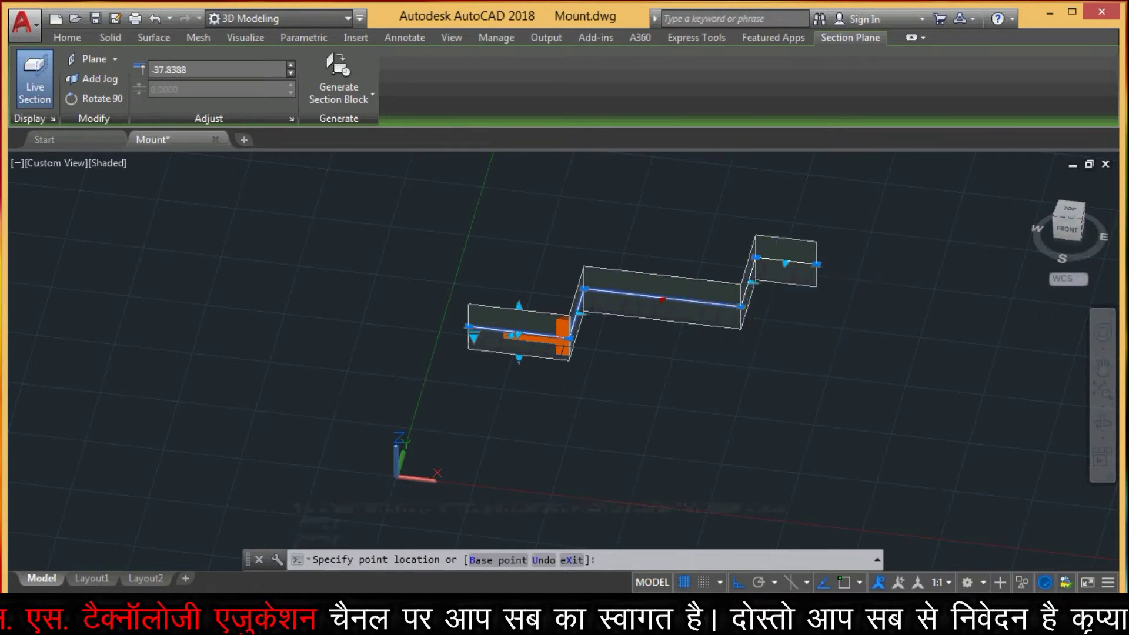
{"action": "left_click", "coordinate": [784, 259]}
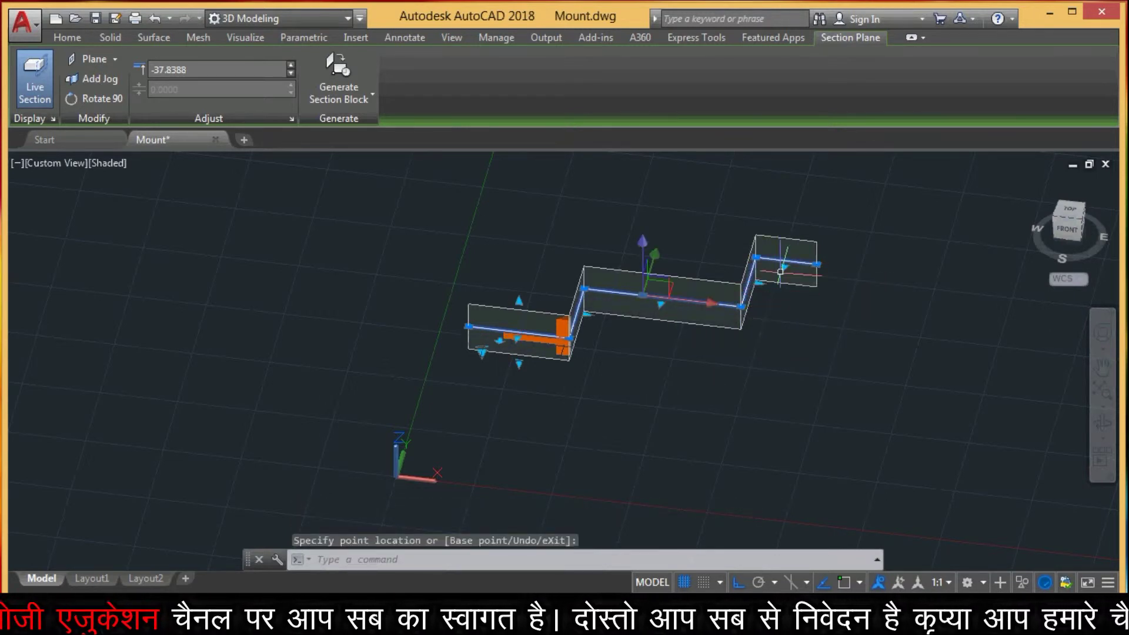
{"action": "left_click", "coordinate": [784, 267]}
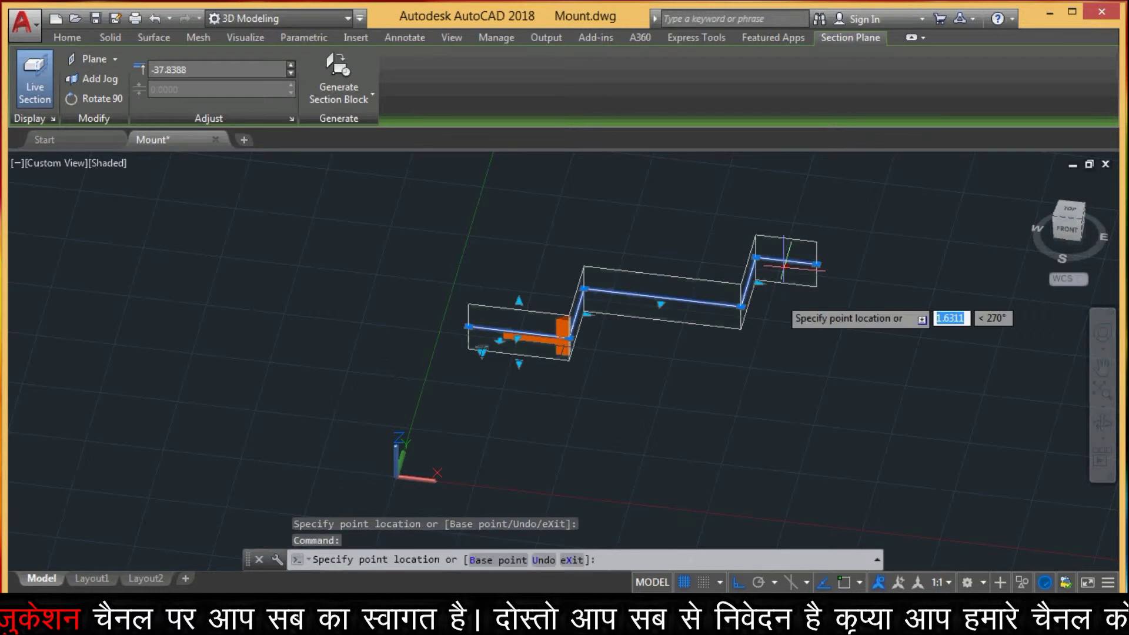
{"action": "left_click", "coordinate": [763, 334]}
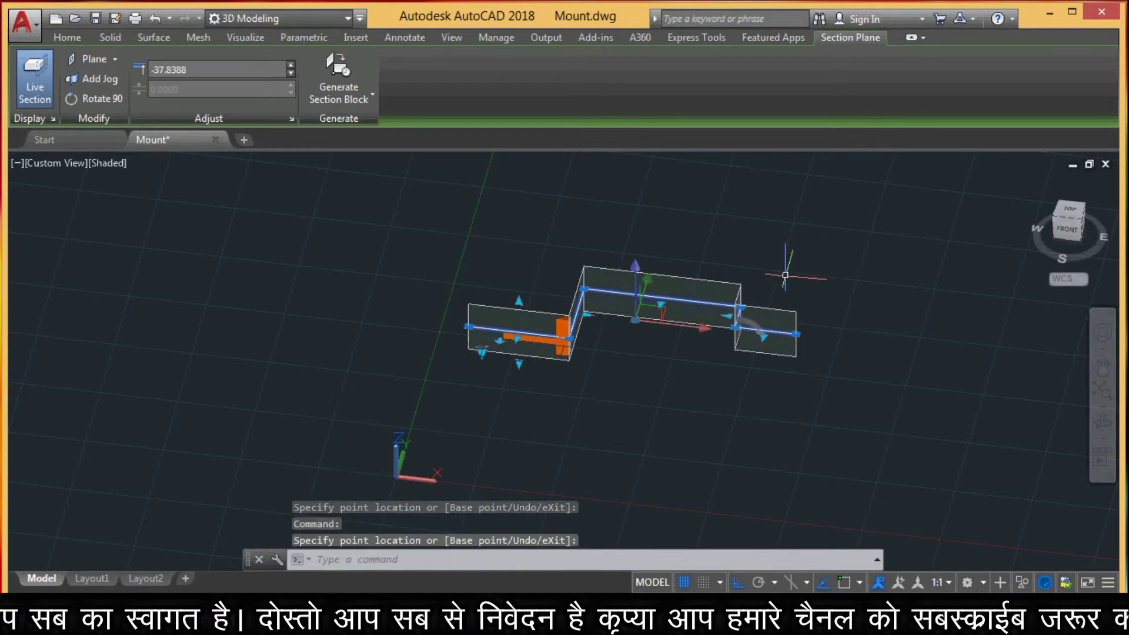
{"action": "scroll", "coordinate": [764, 335], "scroll_direction": "up", "scroll_amount": 2}
{"action": "scroll", "coordinate": [750, 316], "scroll_direction": "up", "scroll_amount": 2}
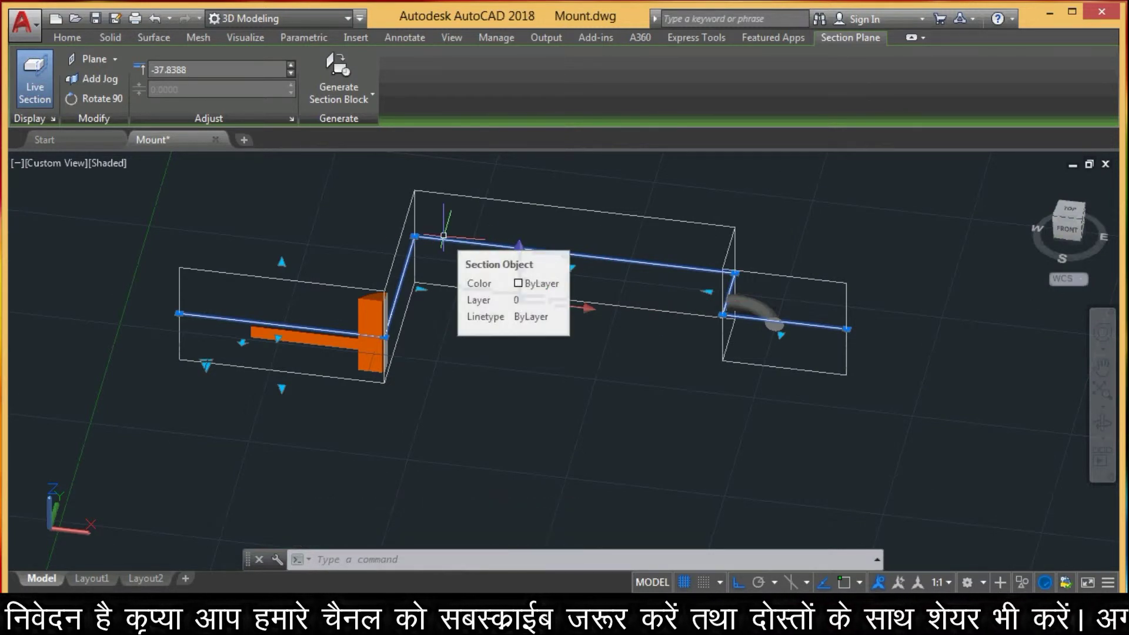
{"action": "middle_click_drag", "start_coordinate": [443, 235], "coordinate": [369, 357], "text": "shift"}
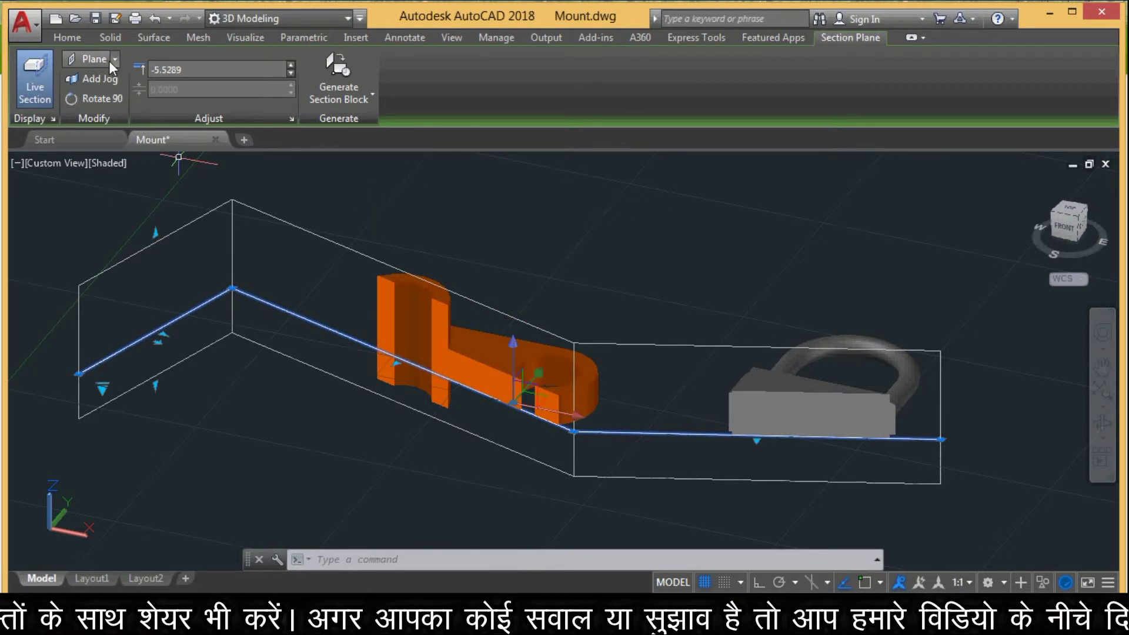
{"action": "key", "text": "Escape"}
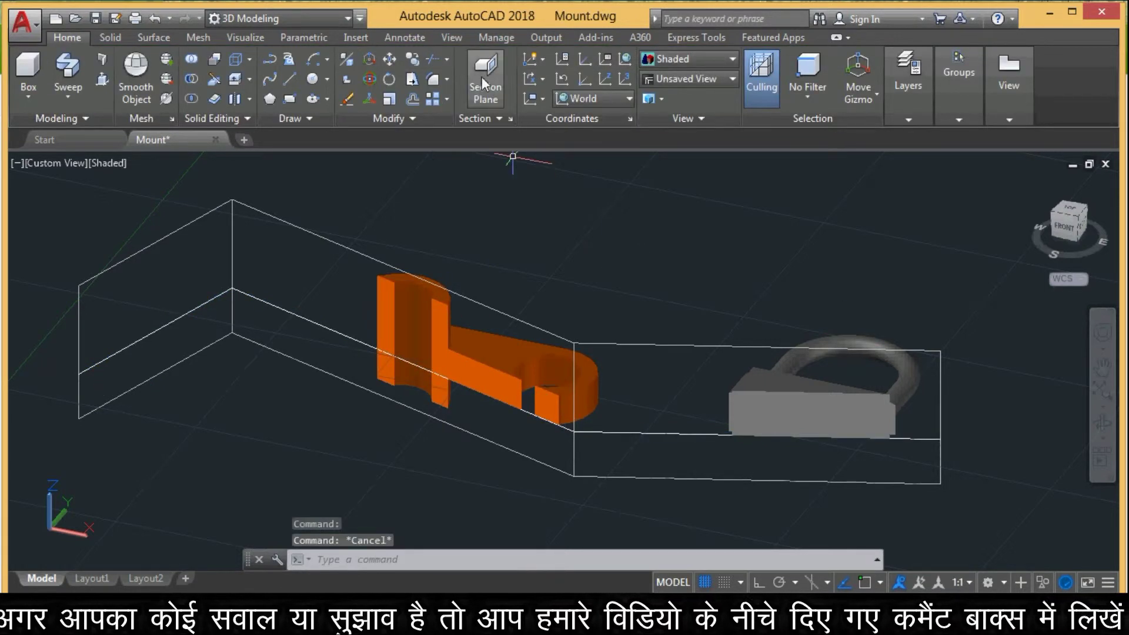
{"action": "left_click", "coordinate": [484, 84]}
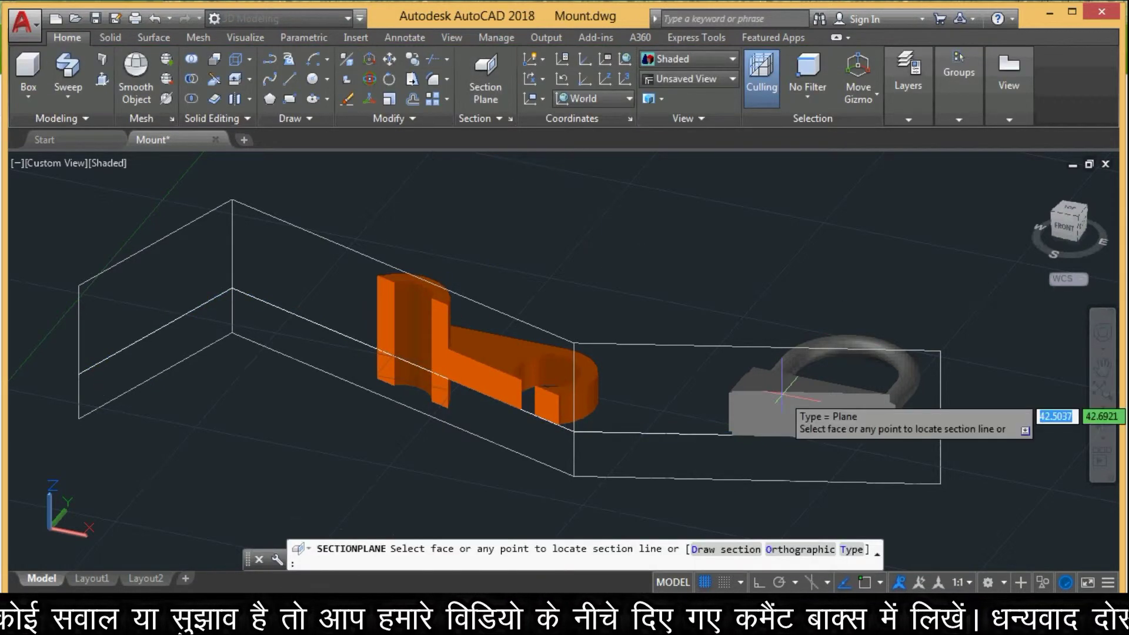
{"action": "left_click", "coordinate": [852, 550]}
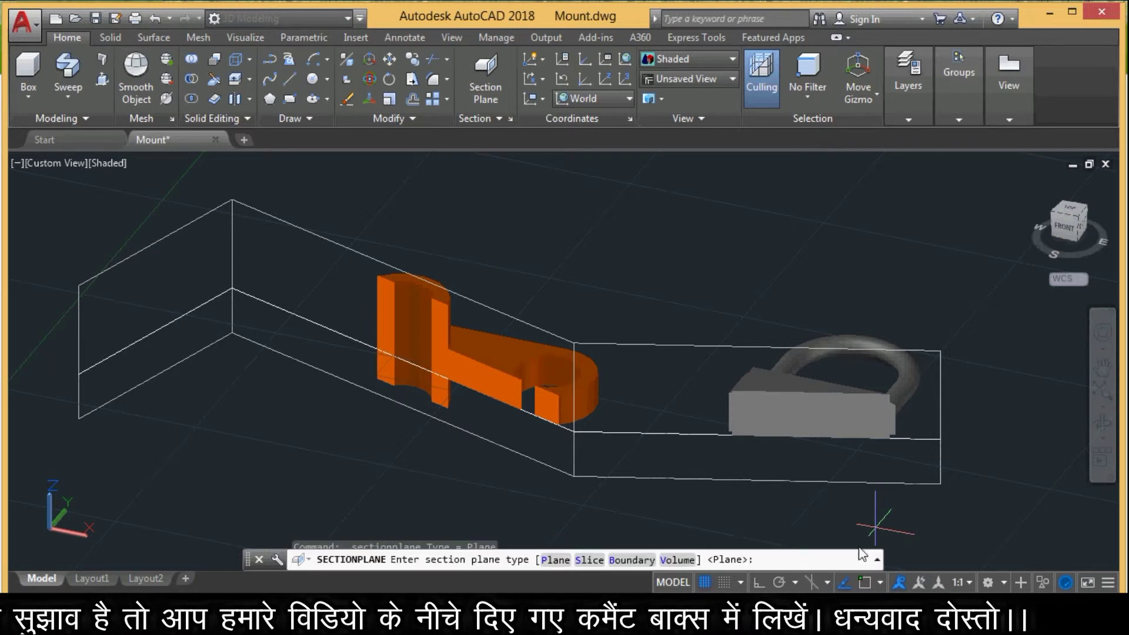
{"action": "key", "text": "Down"}
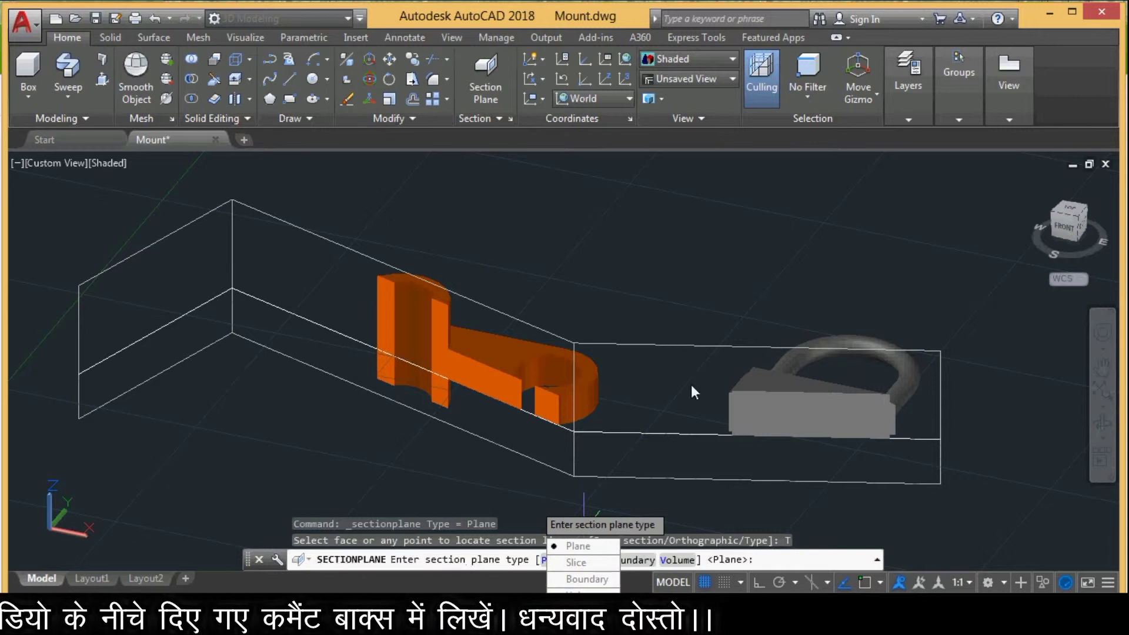
{"action": "key", "text": "Escape"}
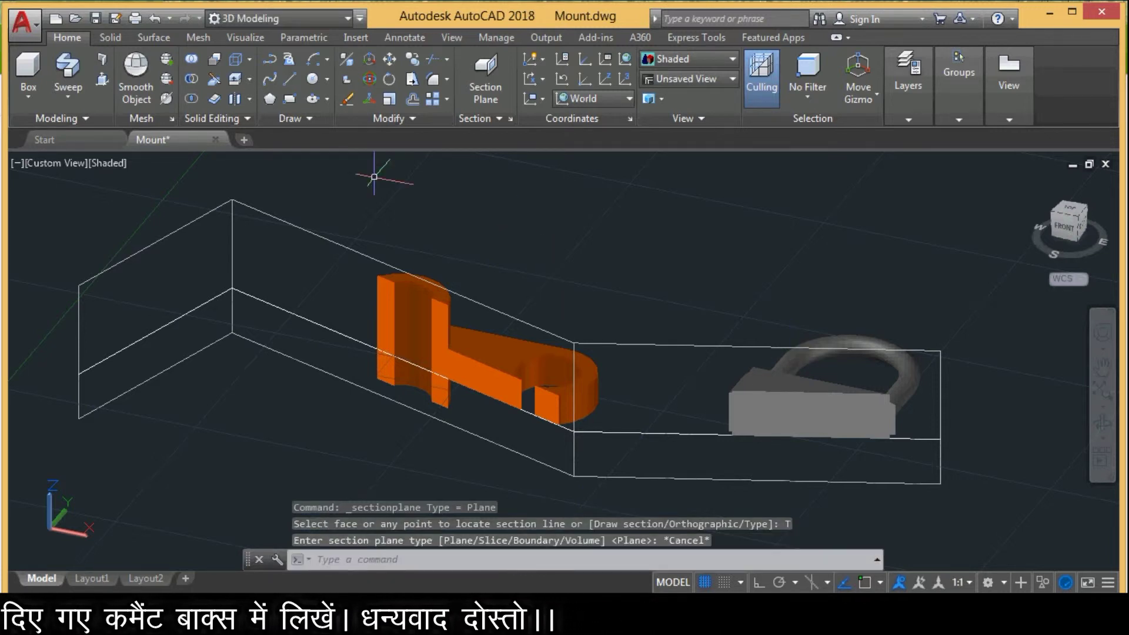
{"action": "left_click", "coordinate": [333, 241]}
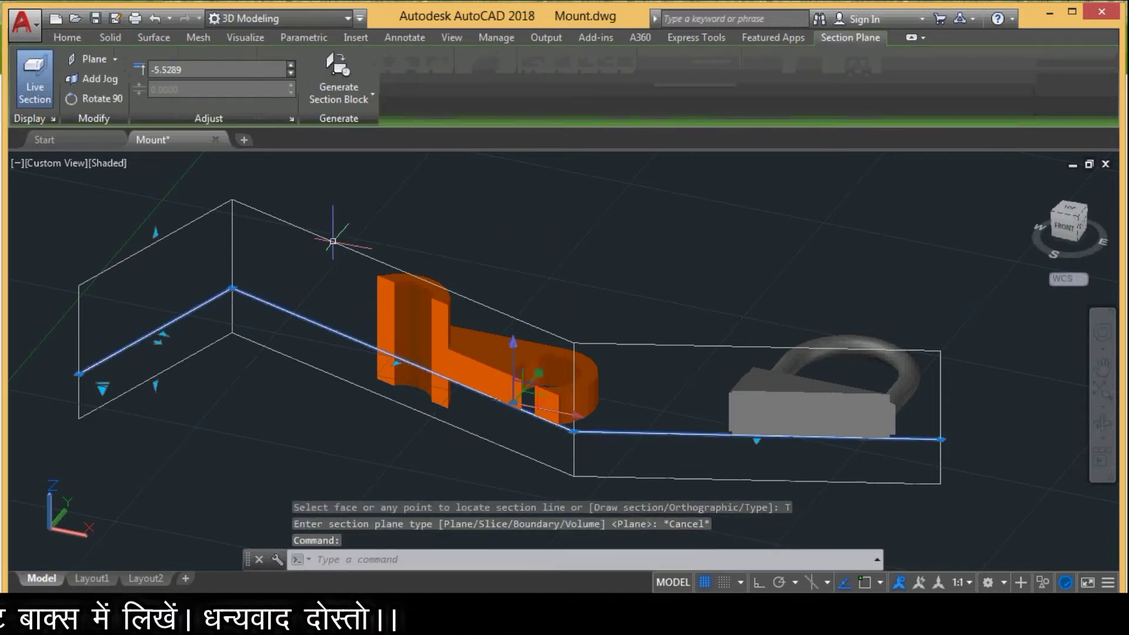
Change the section type from Plane to Slice, accepting removal of the jogs.
{"action": "left_click", "coordinate": [114, 59]}
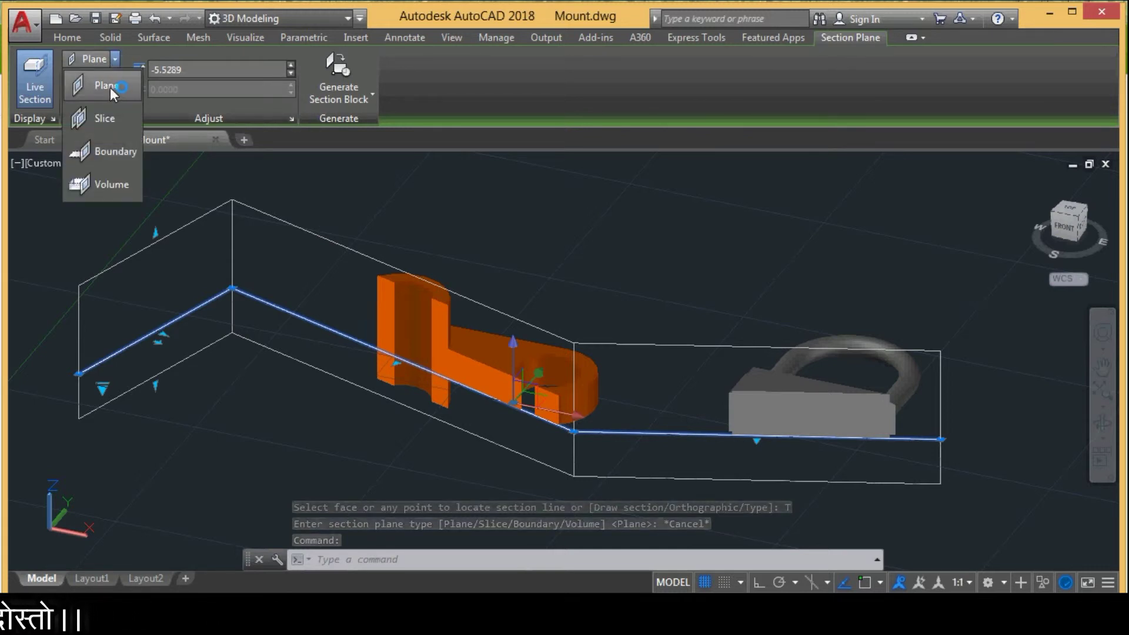
{"action": "left_click", "coordinate": [111, 87]}
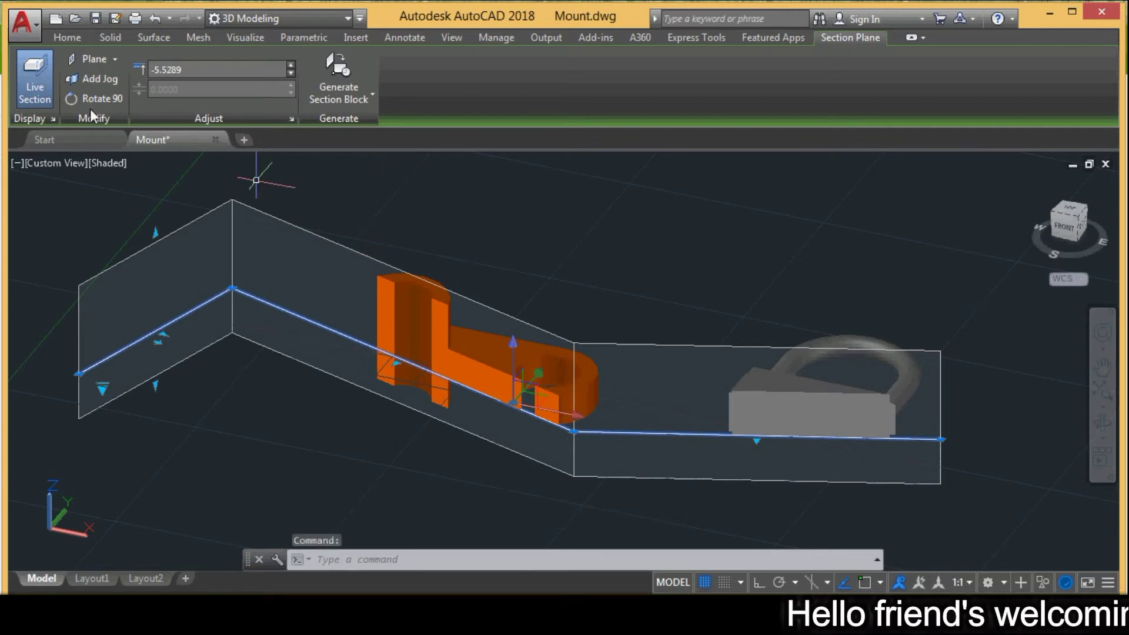
{"action": "left_click", "coordinate": [112, 62]}
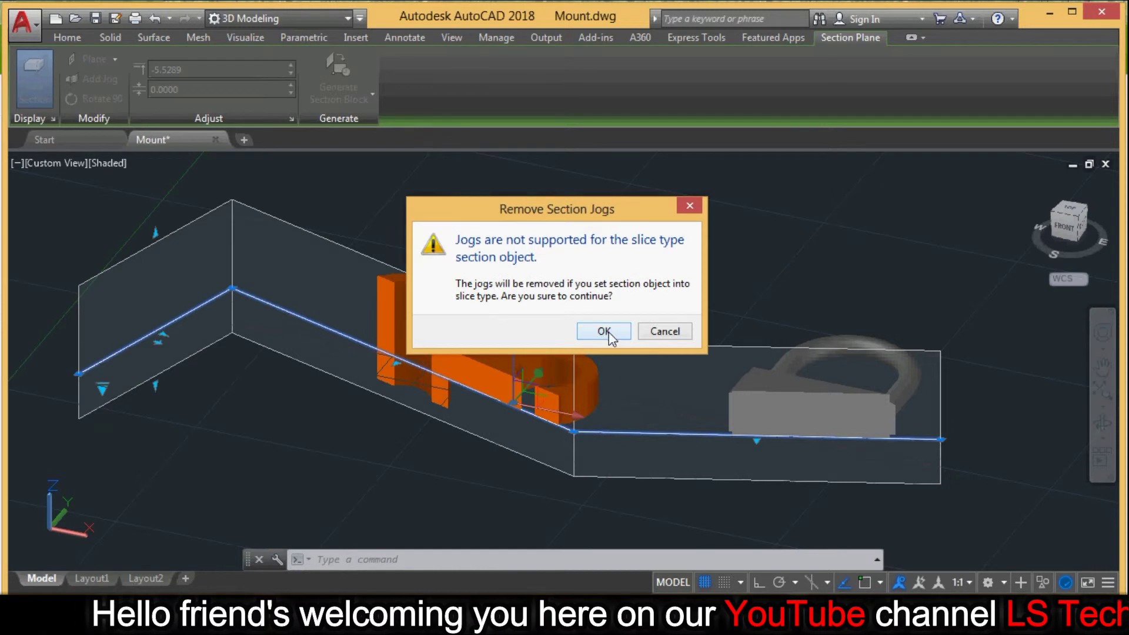
{"action": "left_click", "coordinate": [585, 335]}
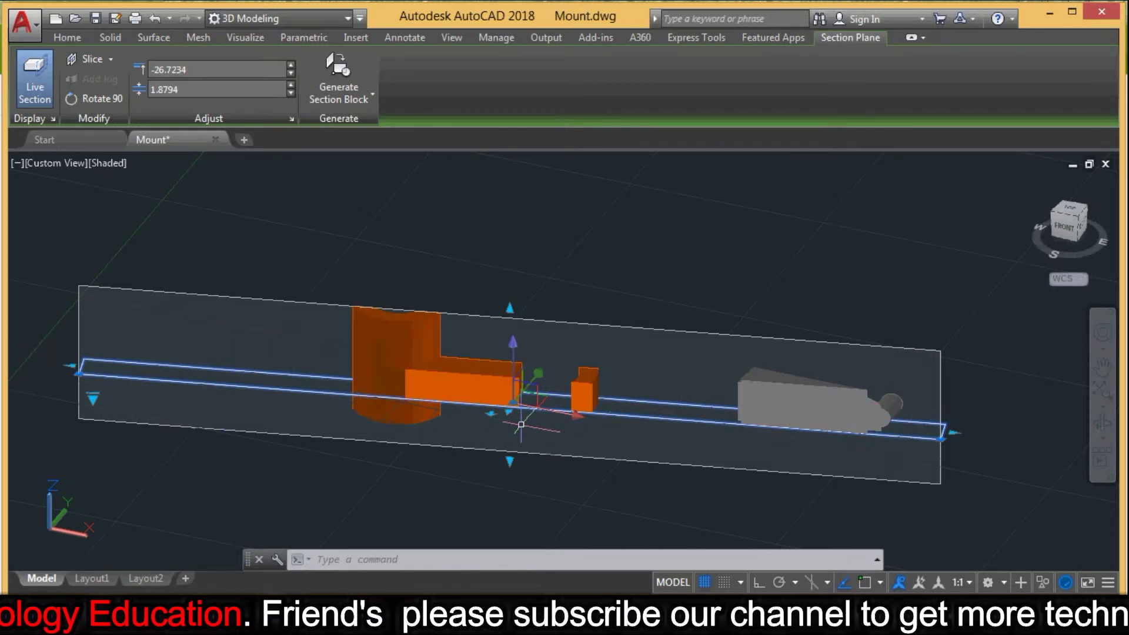
Drag the slice's arrow grip to shift the slice lower through the parts.
{"action": "left_click_drag", "start_coordinate": [512, 402], "coordinate": [461, 444]}
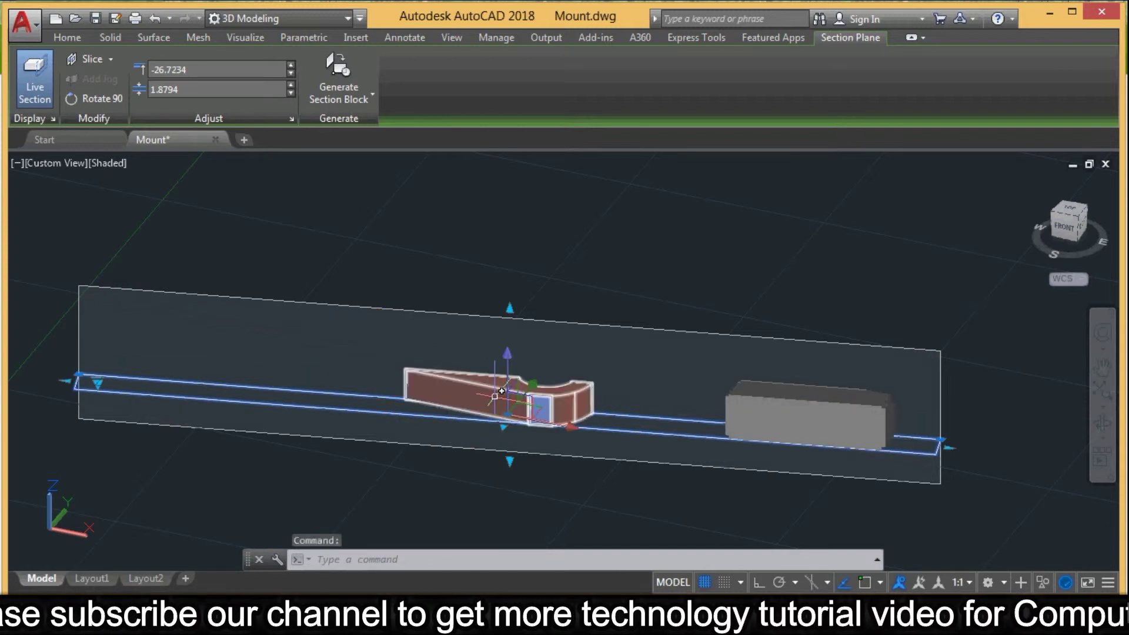
{"action": "key", "text": "Escape"}
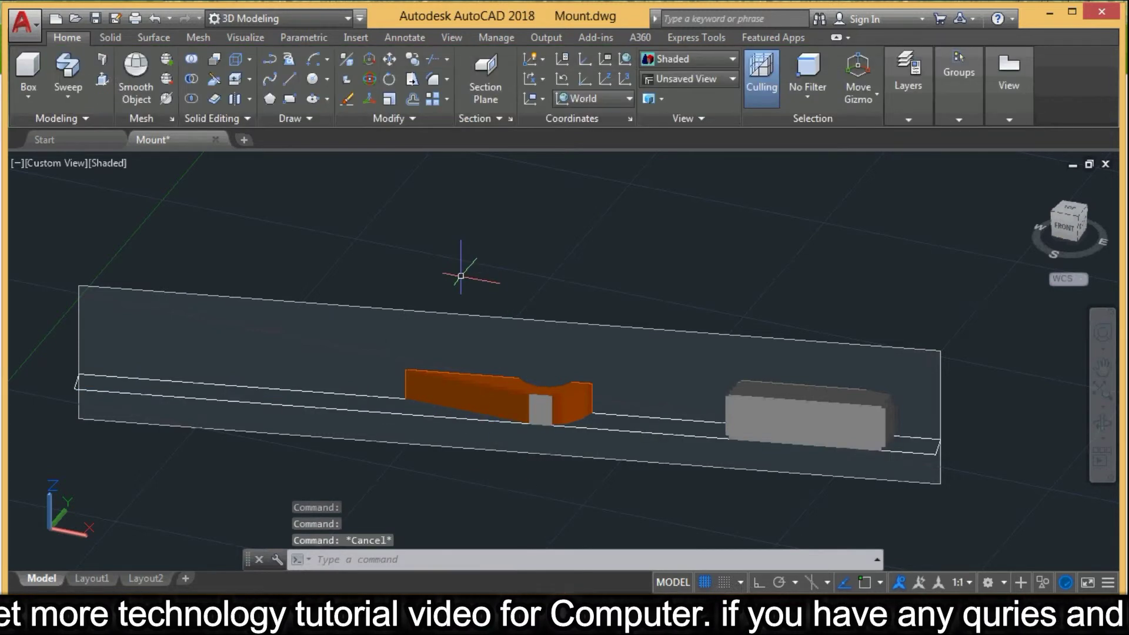
{"action": "left_click", "coordinate": [575, 404]}
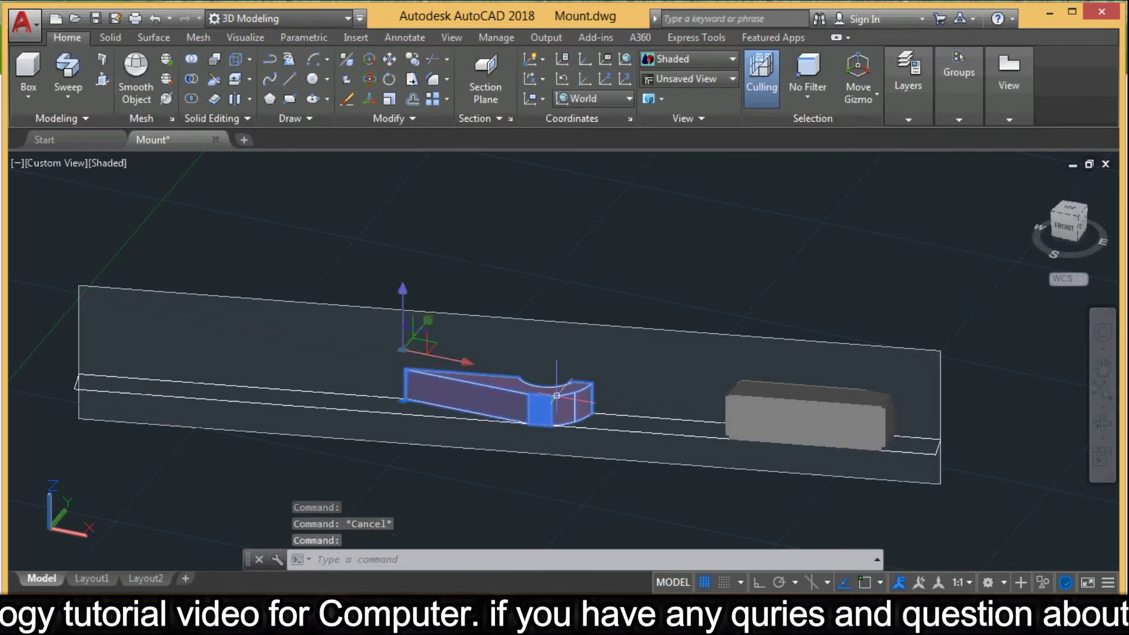
{"action": "left_click", "coordinate": [493, 314]}
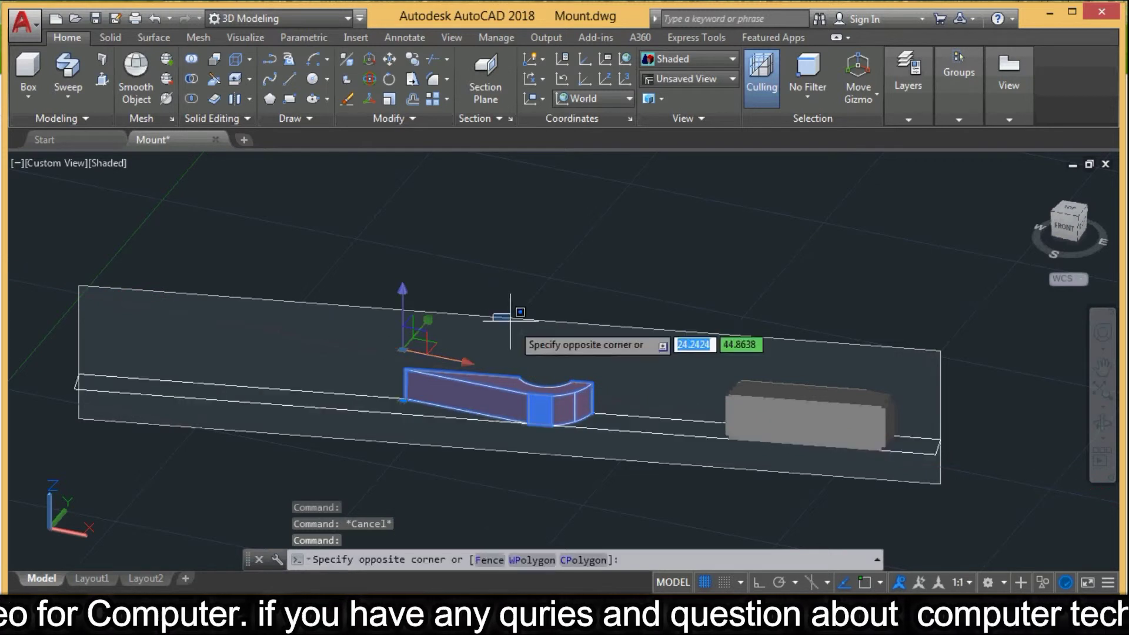
{"action": "key", "text": "Escape"}
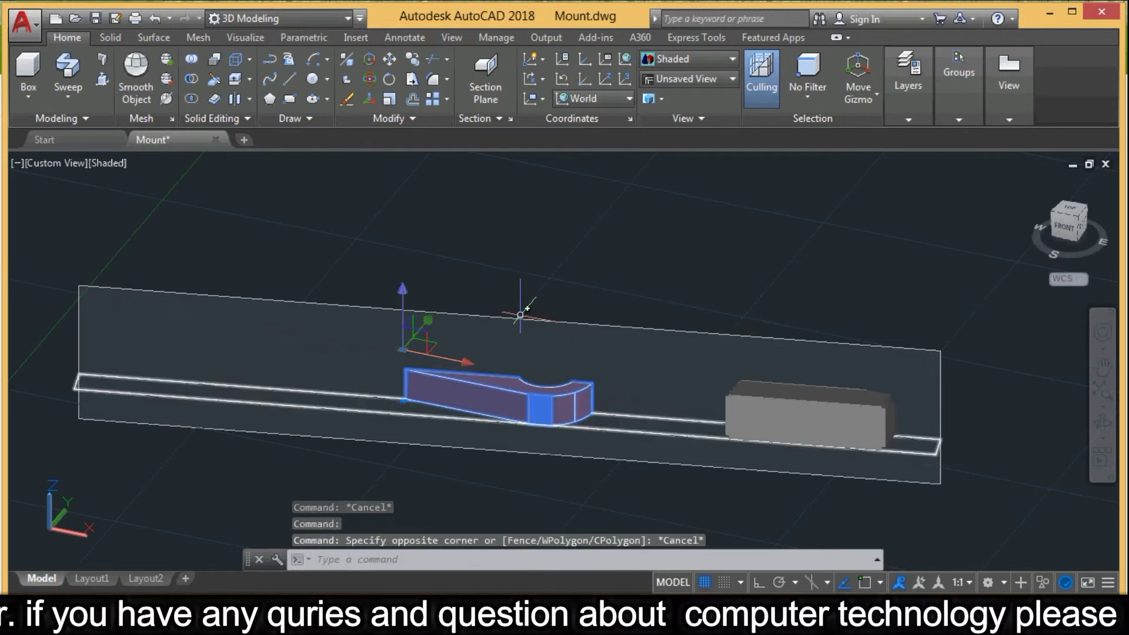
Try moving and stretching the slice, cancel both, and reselect the section plane.
{"action": "left_click", "coordinate": [521, 318]}
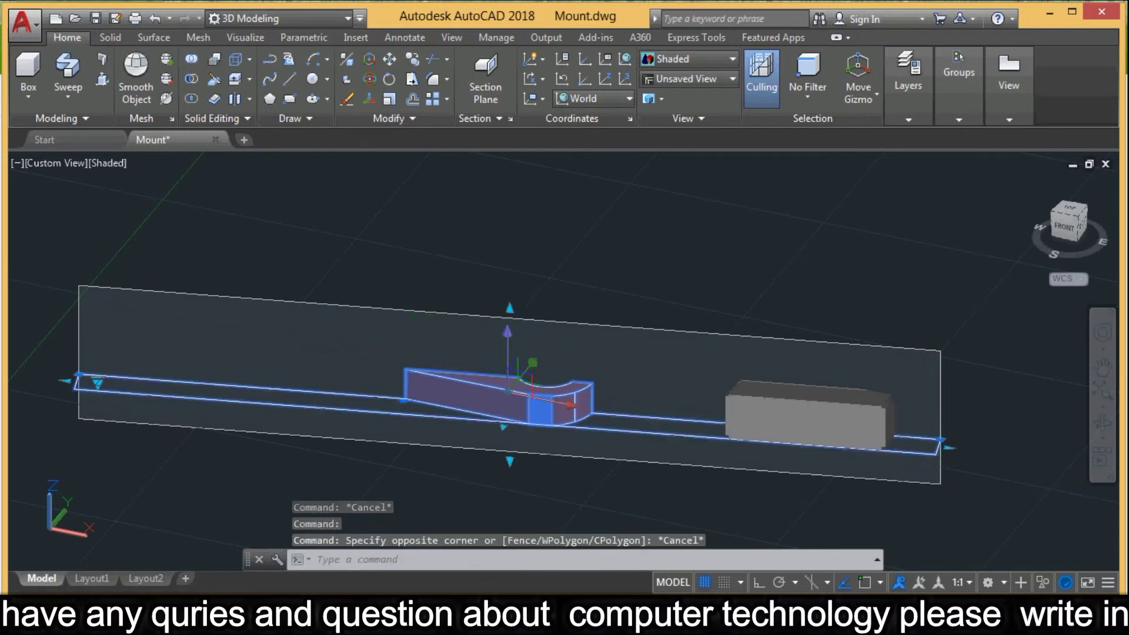
{"action": "left_click", "coordinate": [532, 363]}
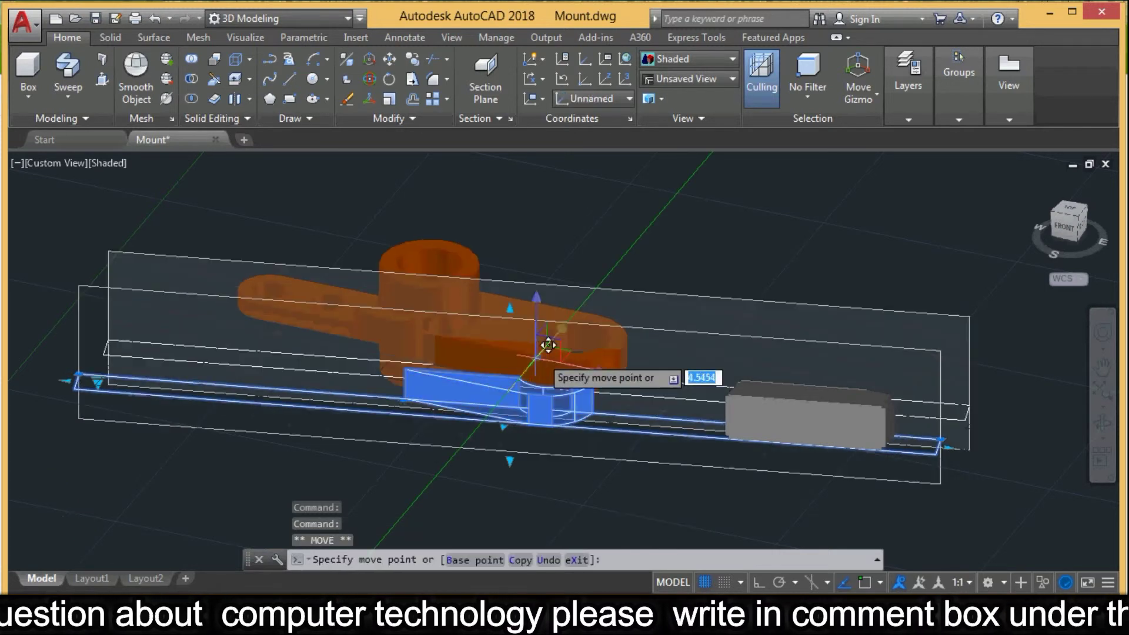
{"action": "key", "text": "Escape"}
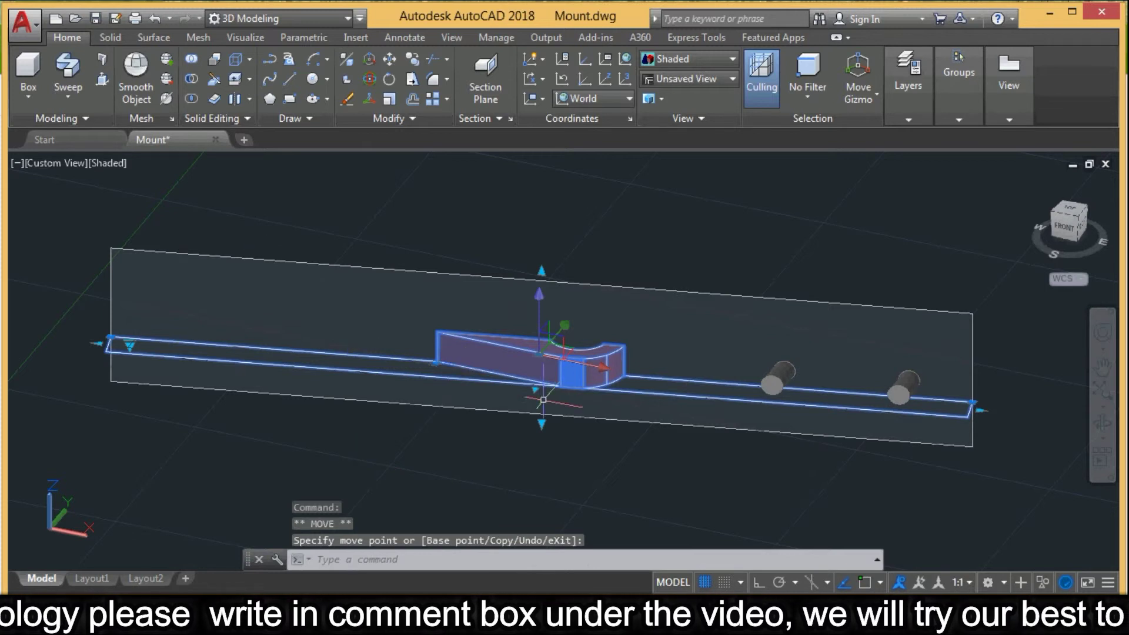
{"action": "left_click", "coordinate": [541, 423]}
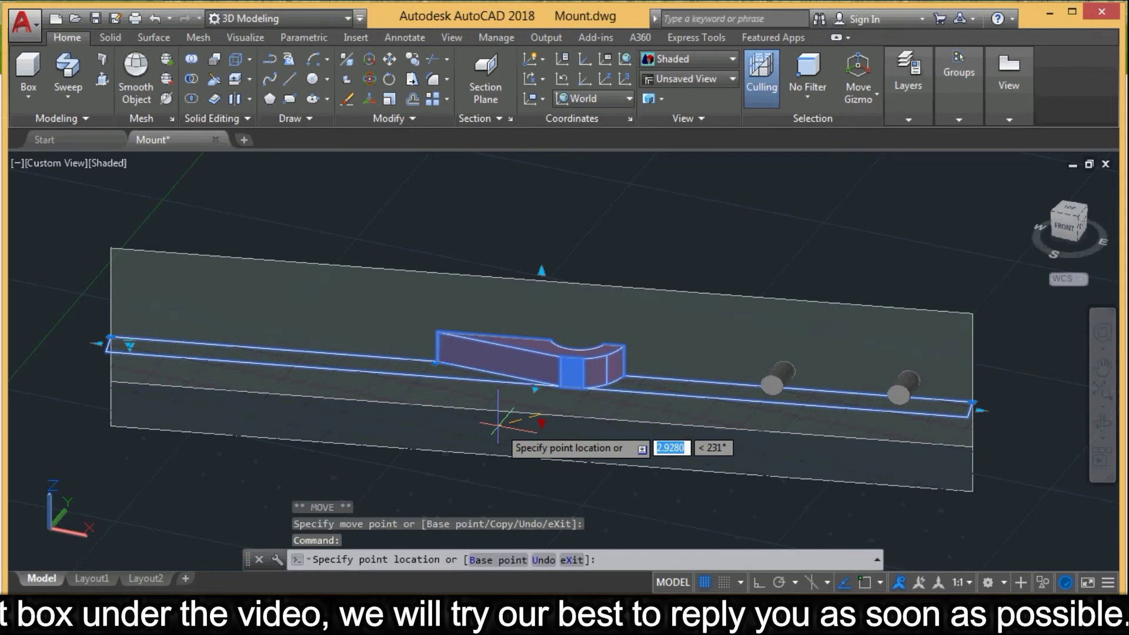
{"action": "key", "text": "Escape"}
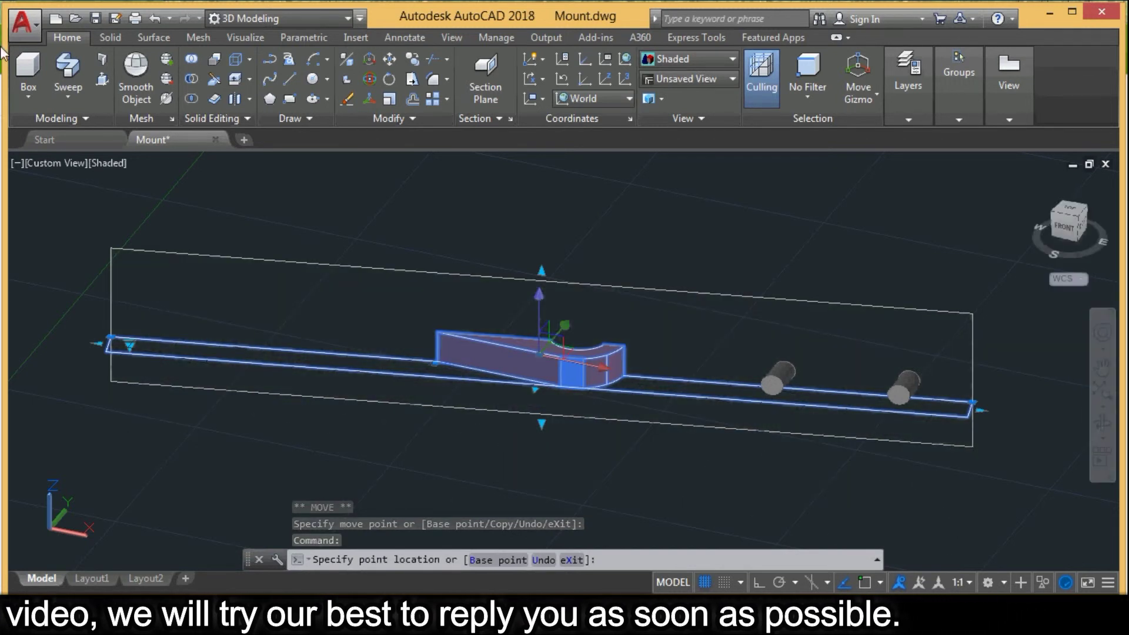
{"action": "key", "text": "Escape"}
{"action": "key", "text": "Escape"}
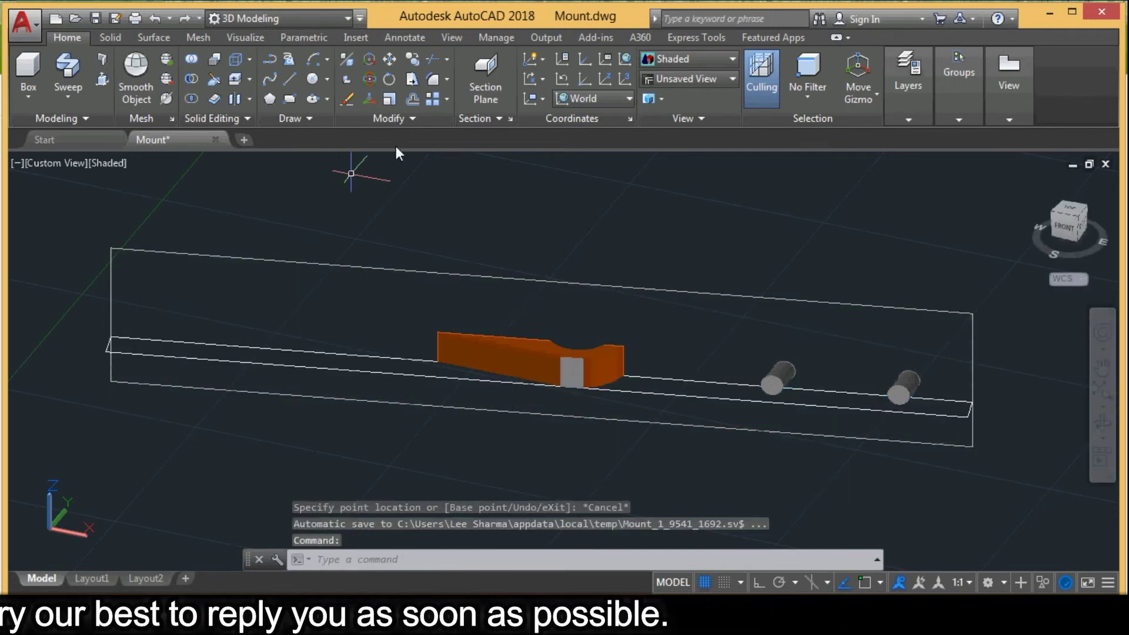
{"action": "left_click", "coordinate": [405, 267]}
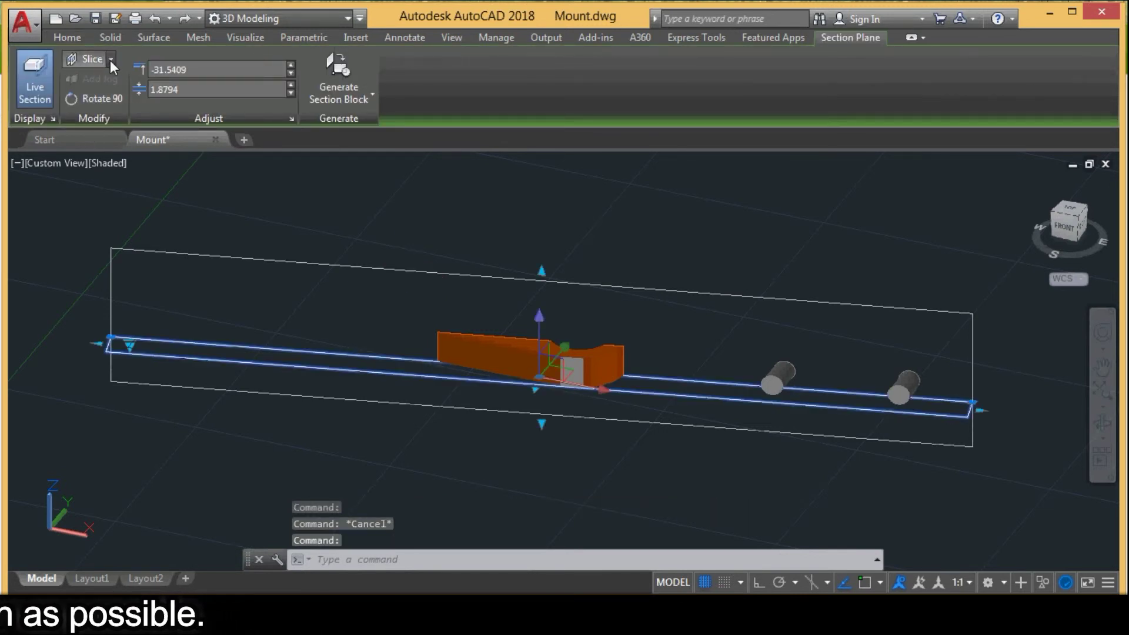
Switch the section type to Boundary, then to Volume enclosing the mount and padlock.
{"action": "left_click", "coordinate": [111, 60]}
{"action": "left_click", "coordinate": [115, 154]}
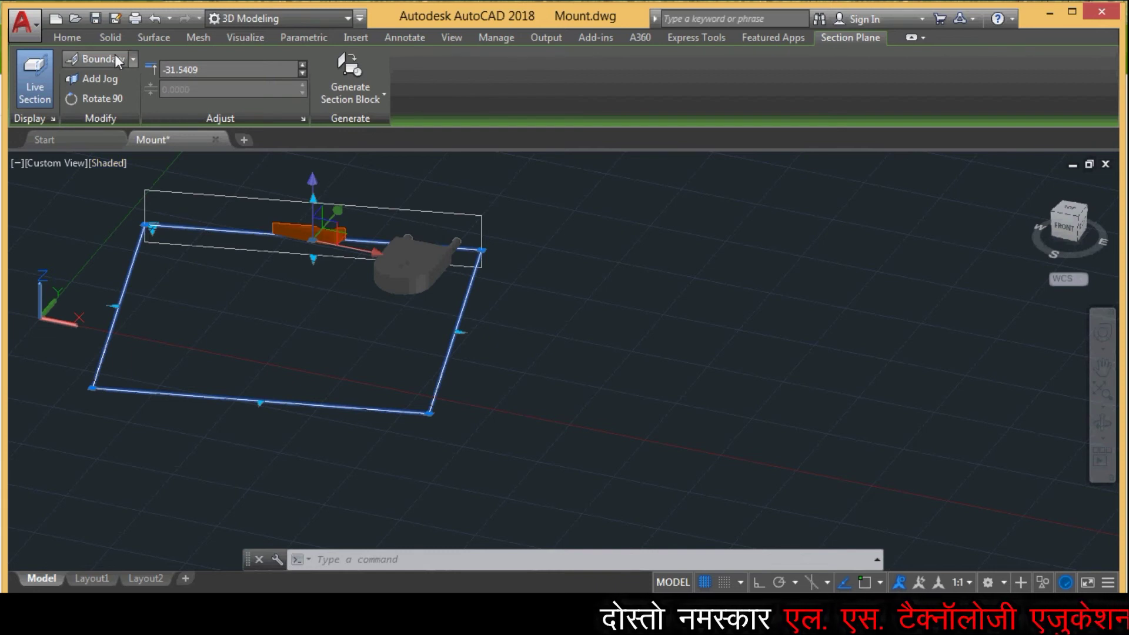
{"action": "left_click", "coordinate": [133, 59]}
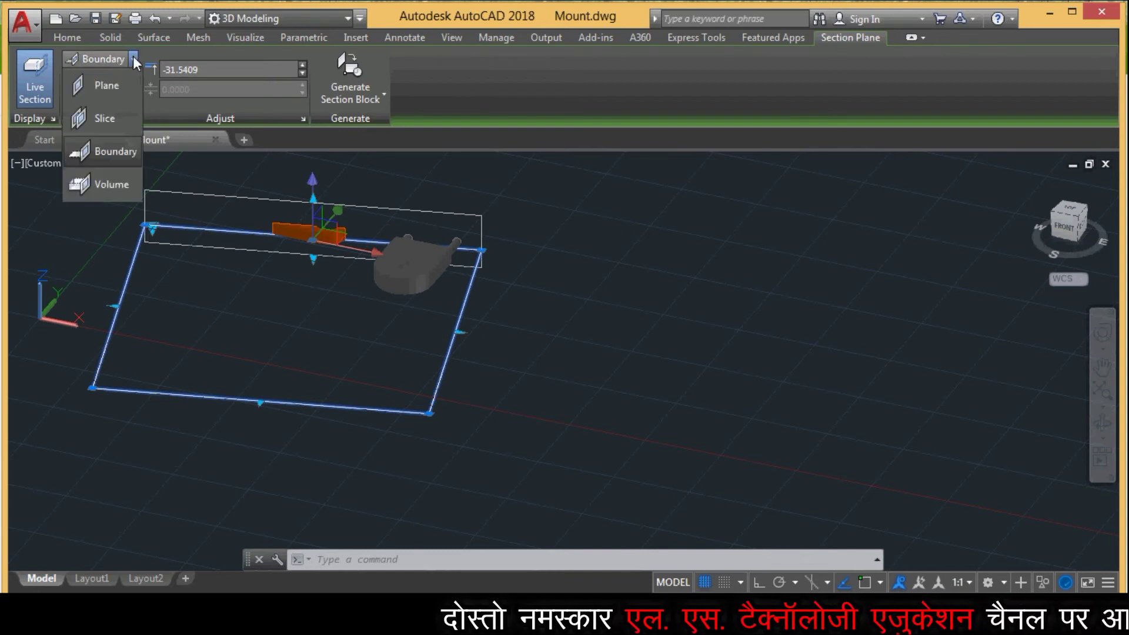
{"action": "left_click", "coordinate": [112, 180]}
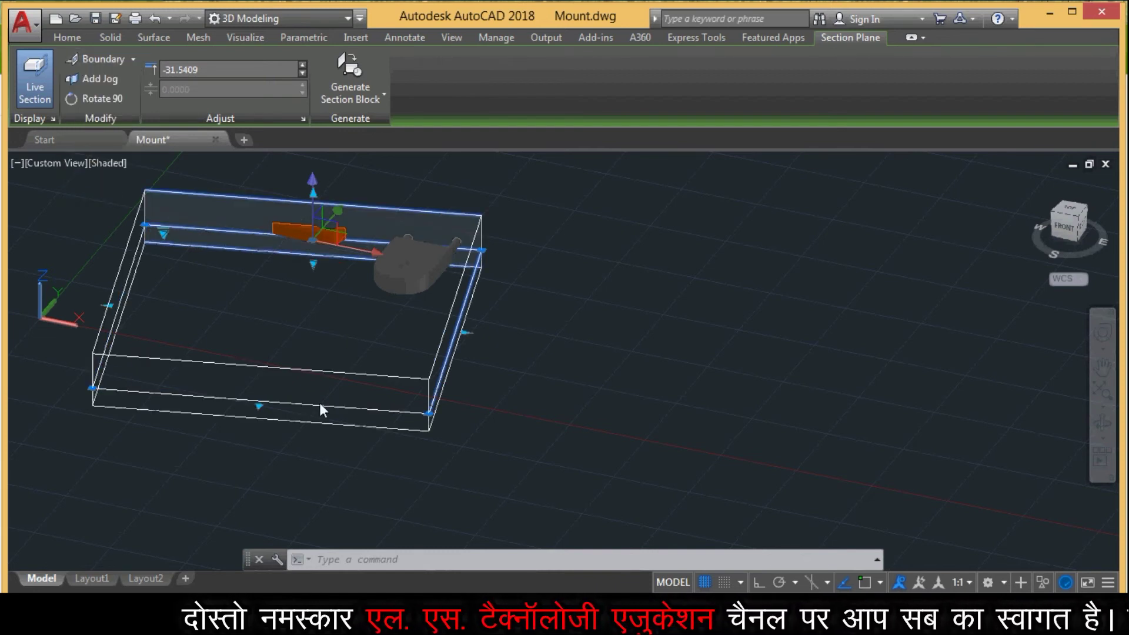
Stretch the section volume's side grip to widen it to the right.
{"action": "left_click", "coordinate": [470, 333]}
{"action": "left_click", "coordinate": [549, 327]}
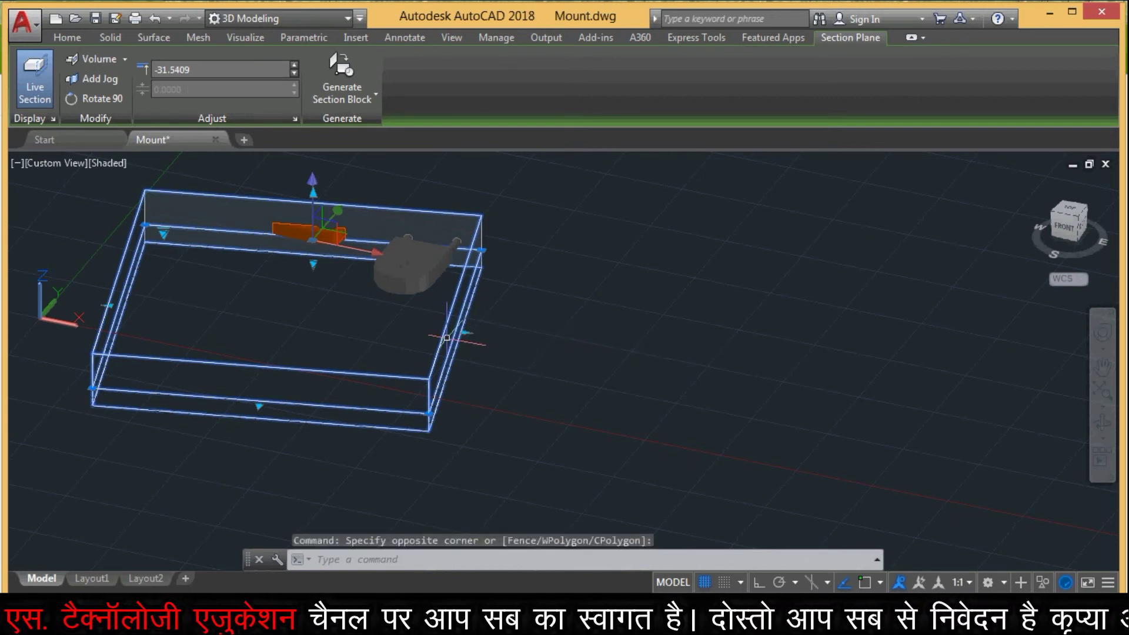
{"action": "left_click", "coordinate": [466, 333]}
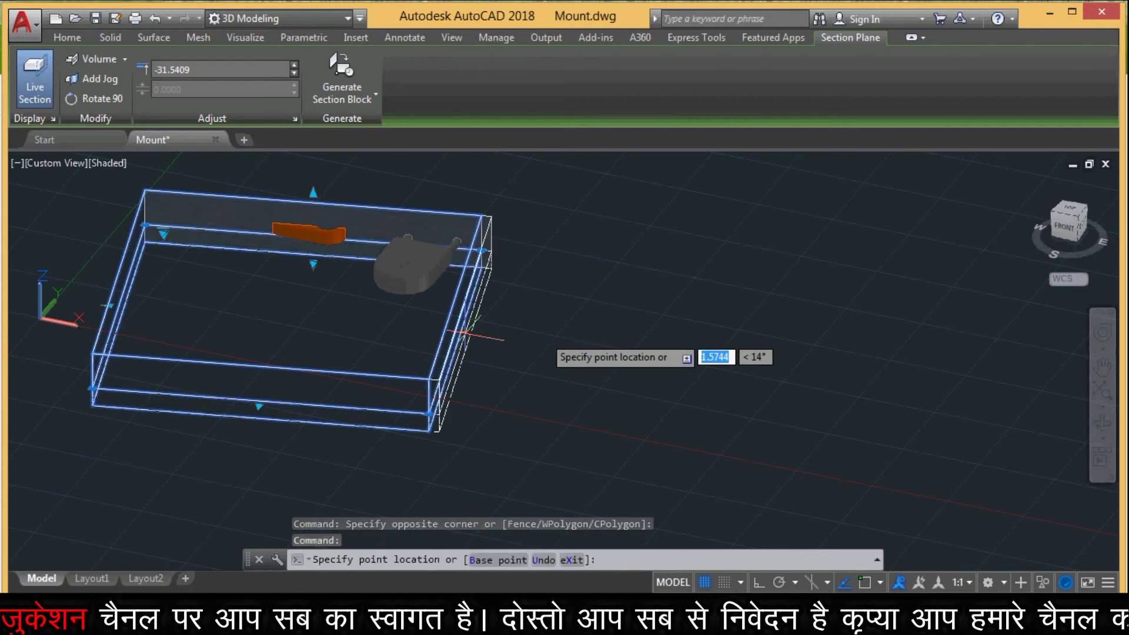
{"action": "left_click", "coordinate": [579, 341]}
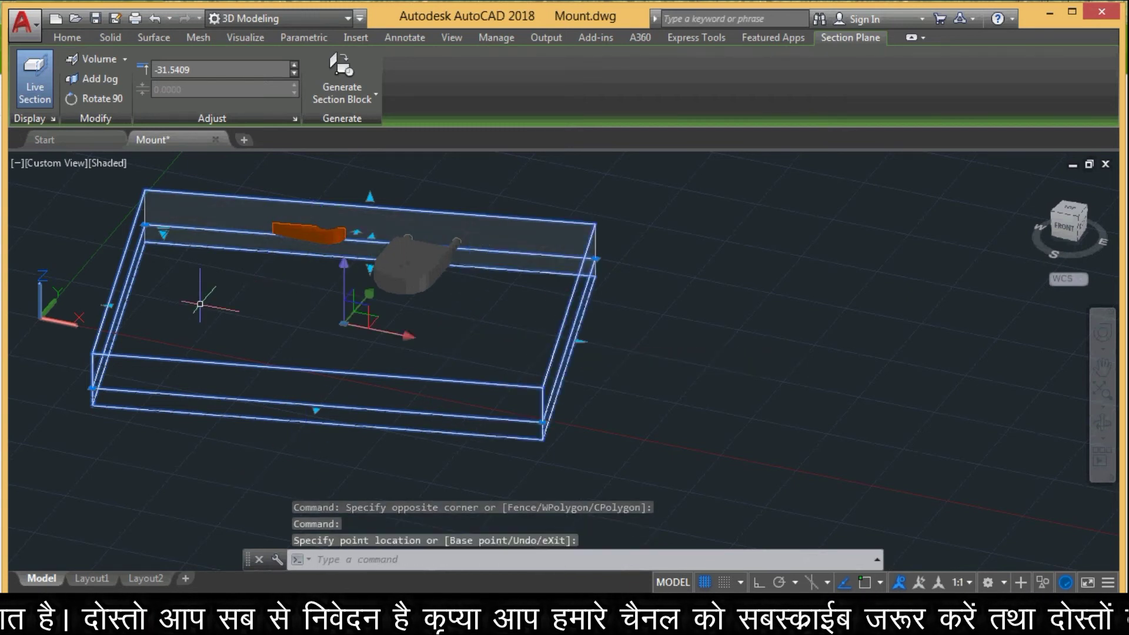
Rotate the section box by 90 degrees several times to test its orientations.
{"action": "left_click", "coordinate": [110, 99]}
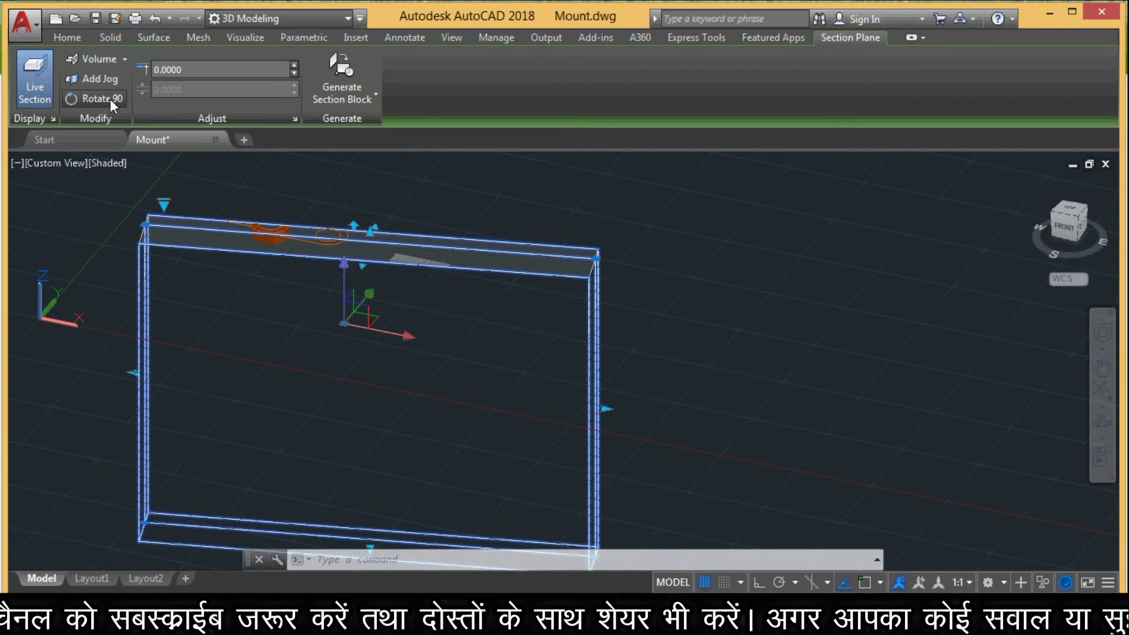
{"action": "left_click", "coordinate": [112, 102]}
{"action": "left_click", "coordinate": [110, 99]}
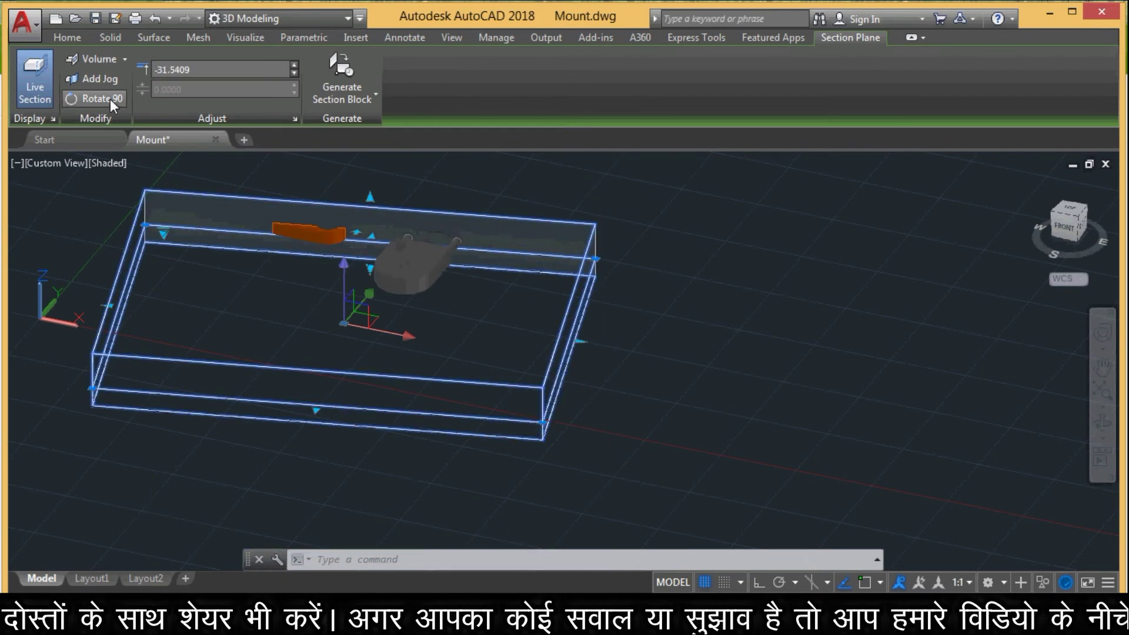
{"action": "left_click", "coordinate": [110, 99]}
{"action": "left_click", "coordinate": [111, 99]}
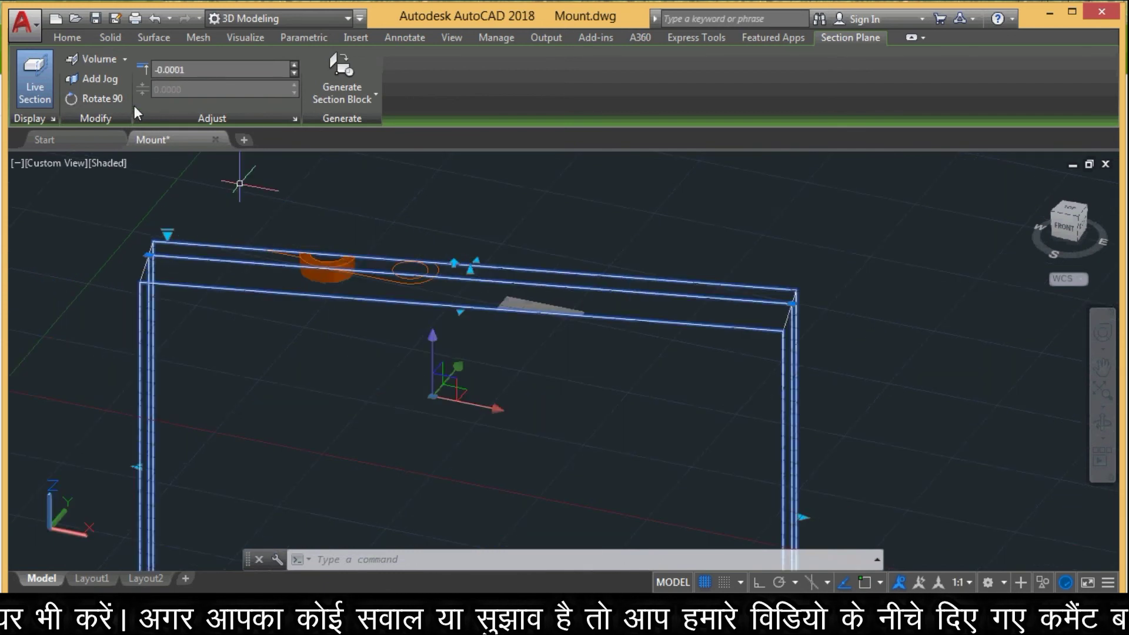
{"action": "left_click", "coordinate": [101, 100]}
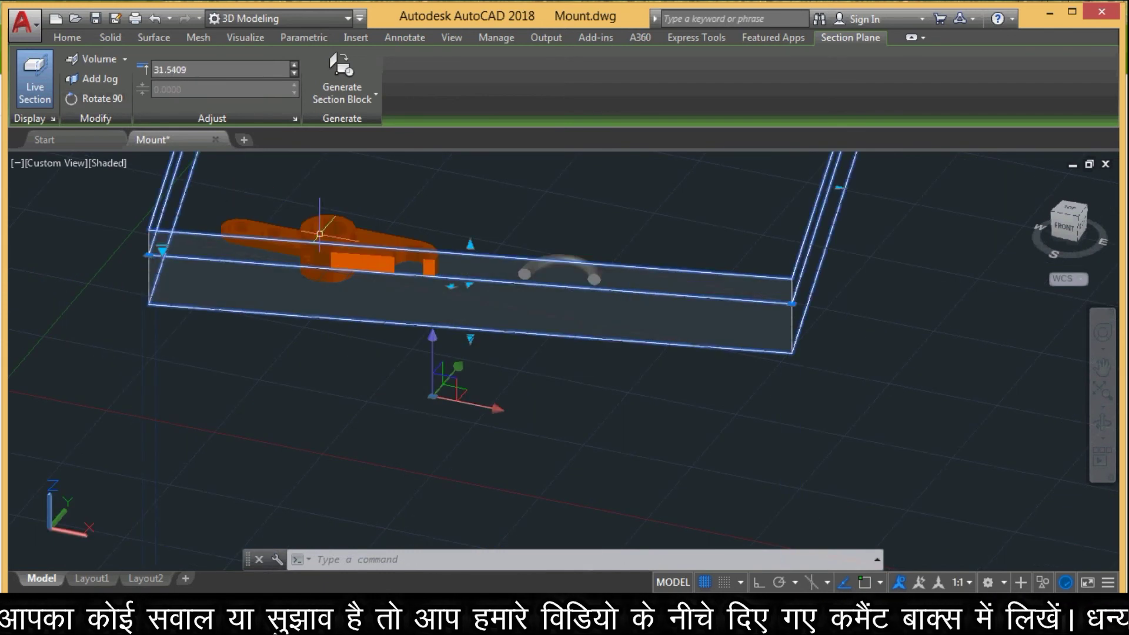
{"action": "scroll", "coordinate": [310, 197], "scroll_direction": "up", "scroll_amount": 2}
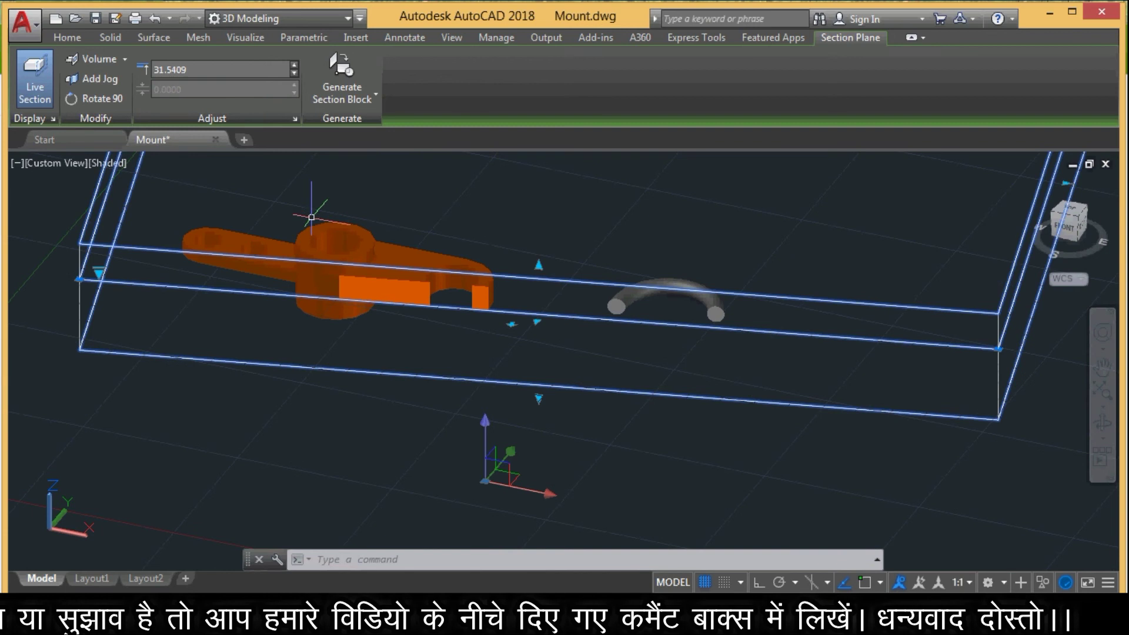
{"action": "left_click", "coordinate": [96, 99]}
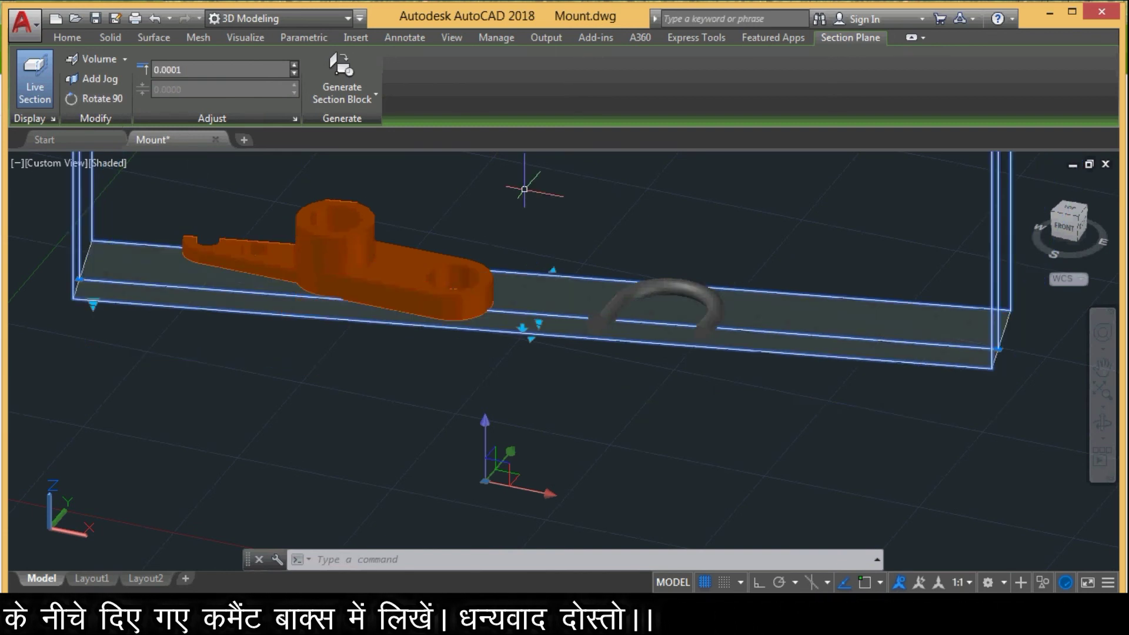
{"action": "scroll", "coordinate": [414, 209], "scroll_direction": "up", "scroll_amount": 2}
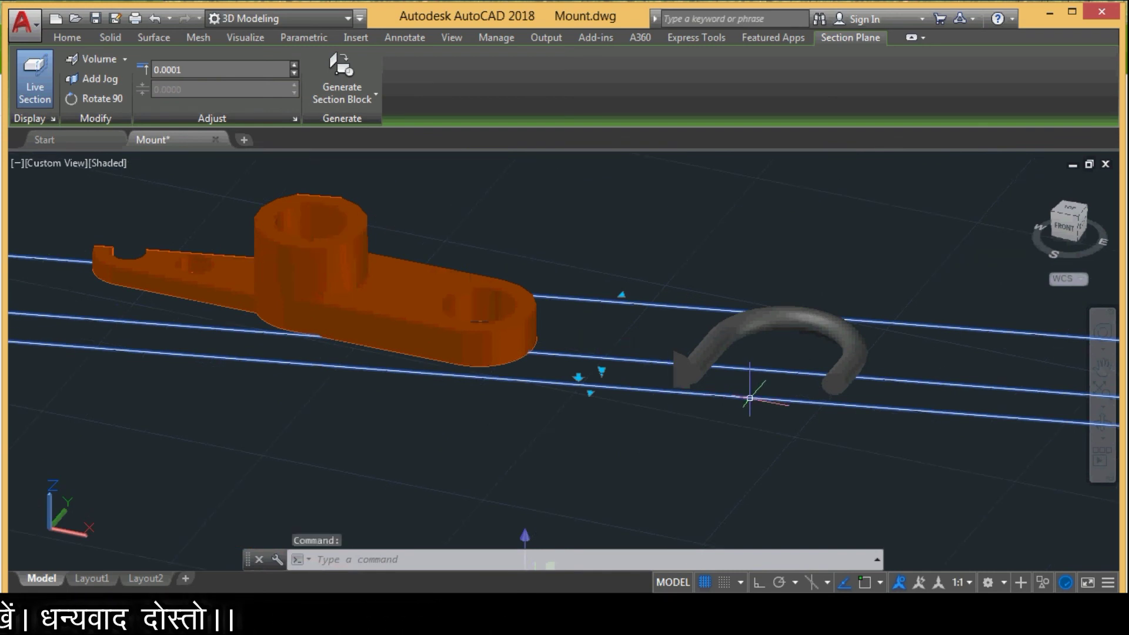
Erase the section object so the mount and padlock show whole.
{"action": "key", "text": "Delete"}
{"action": "scroll", "coordinate": [427, 280], "scroll_direction": "down", "scroll_amount": 2}
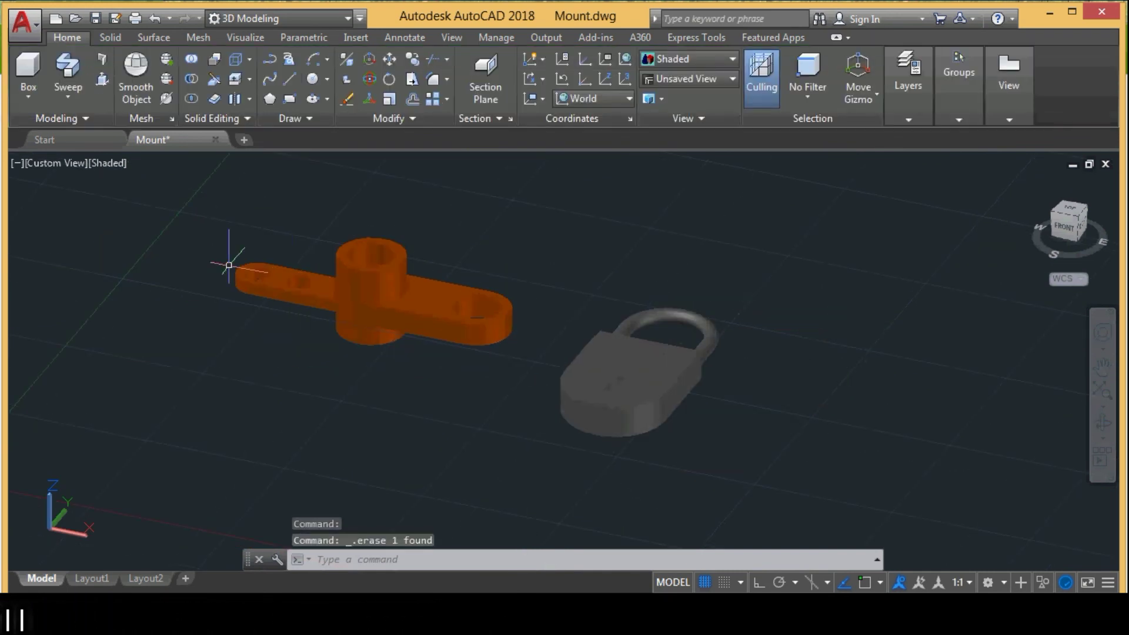
{"action": "scroll", "coordinate": [229, 264], "scroll_direction": "up", "scroll_amount": 2}
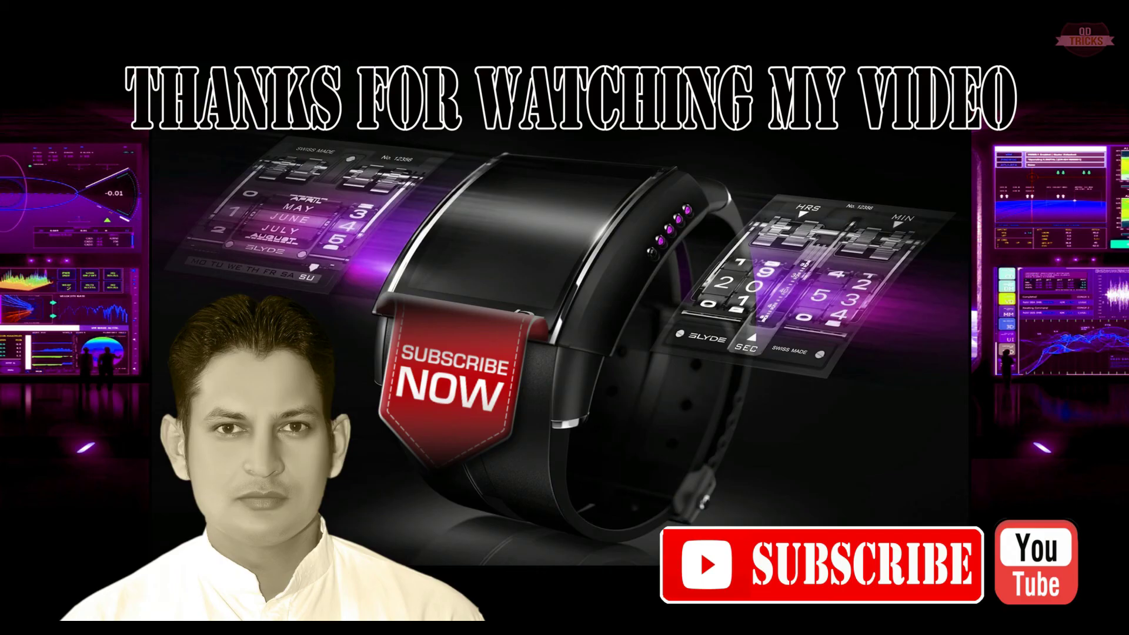